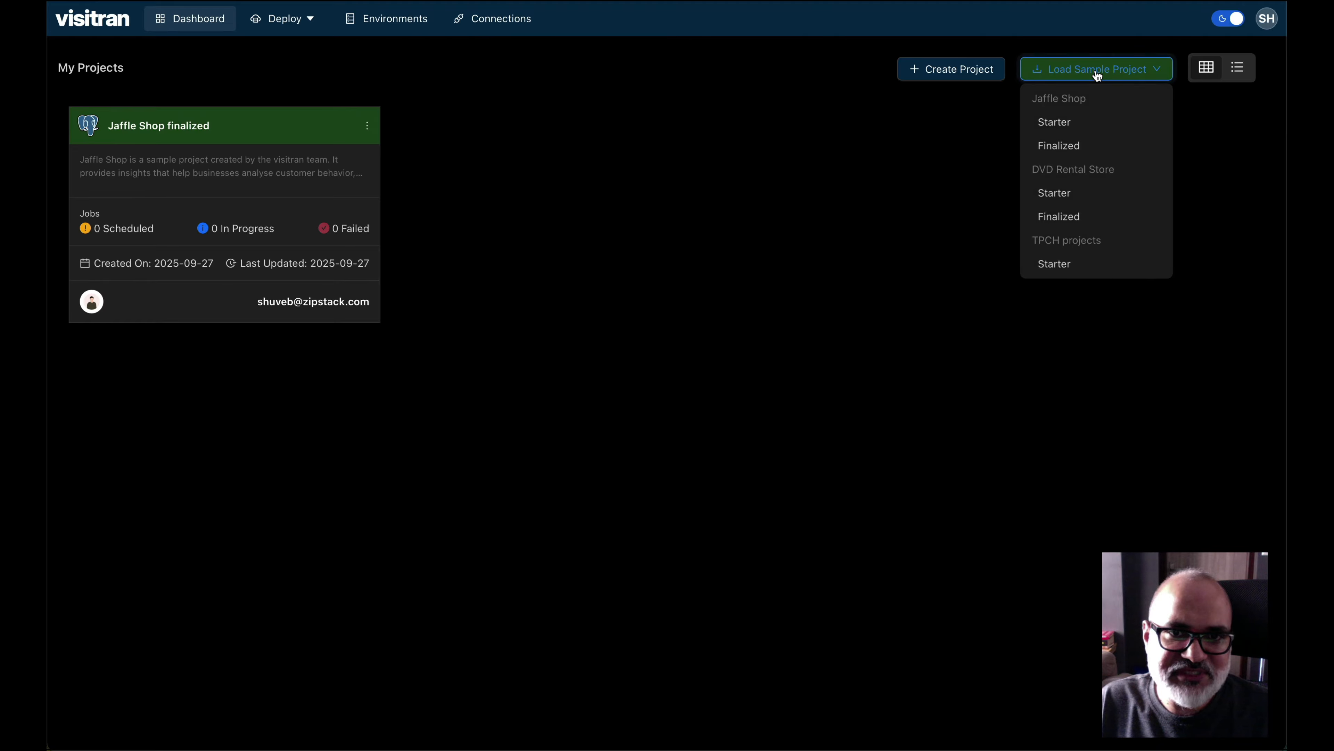
Step: Load the Jaffle Shop Starter sample project and open it with the AI assistant pane closed
click(1100, 126)
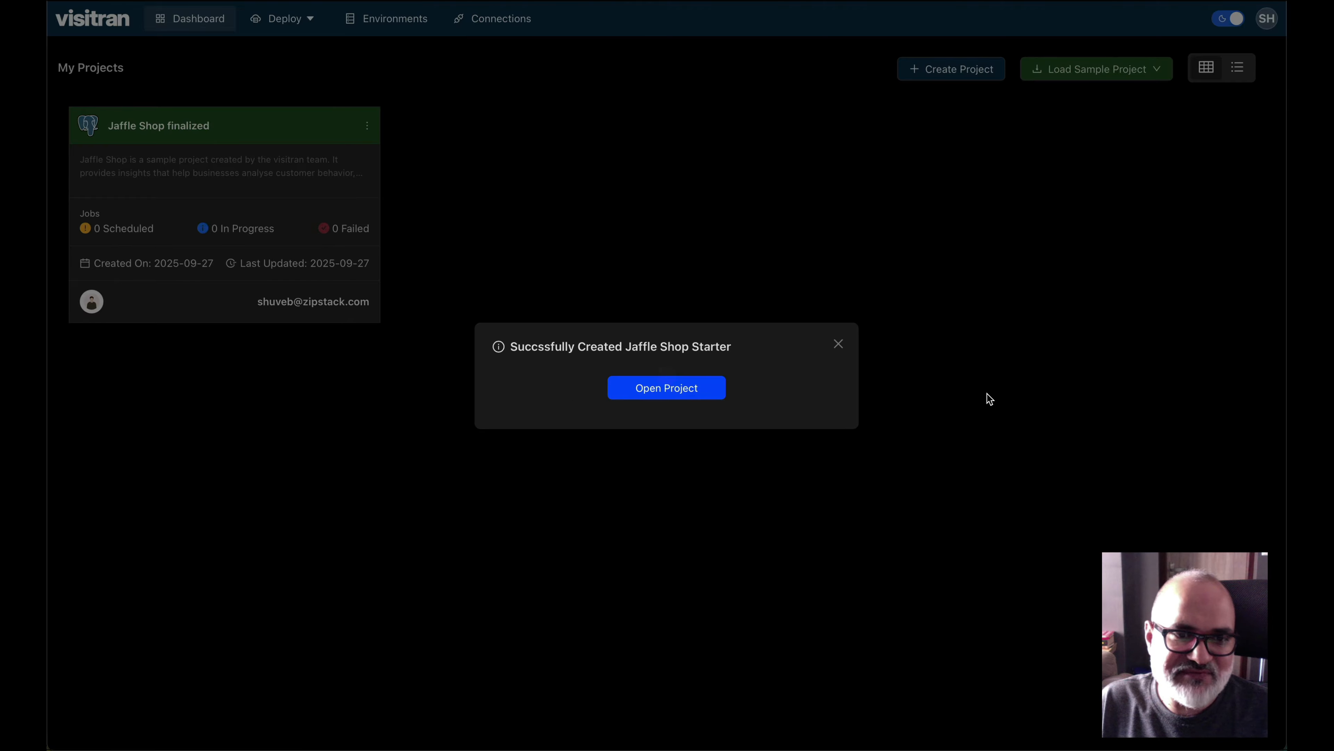
click(706, 392)
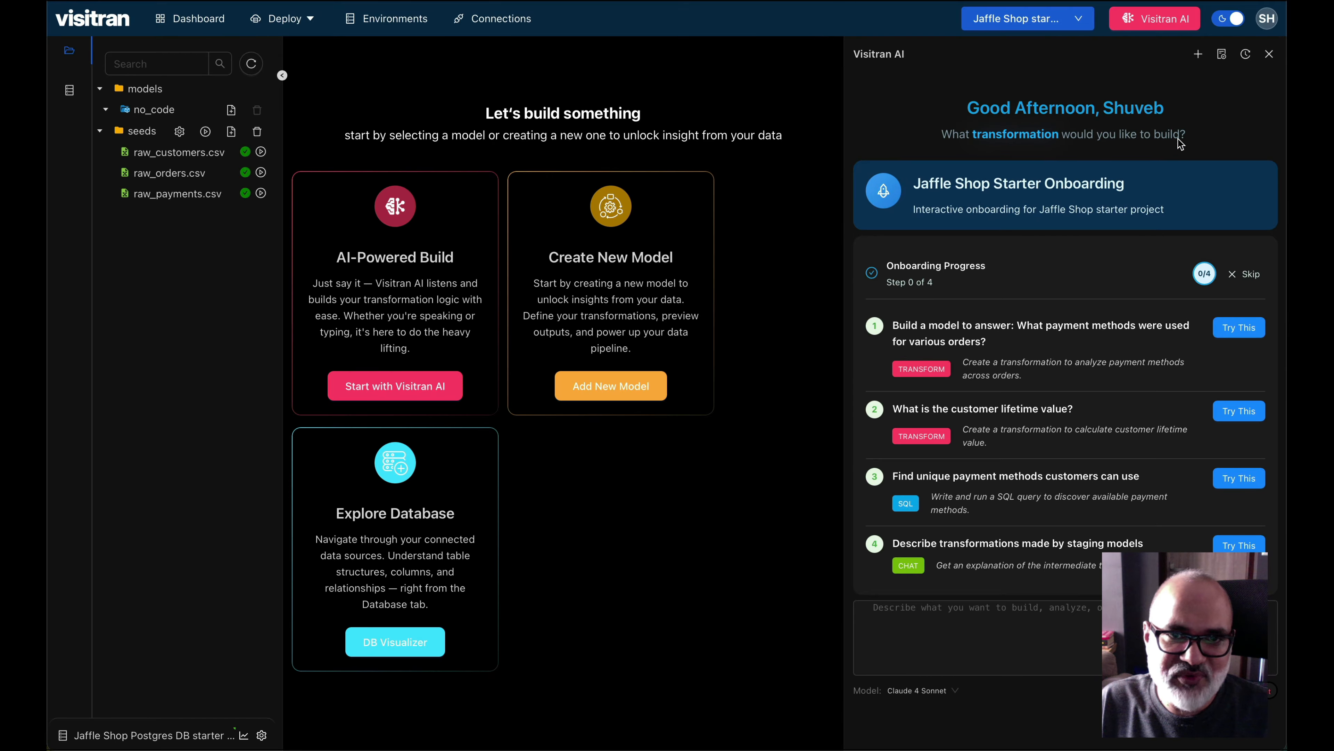
click(1270, 54)
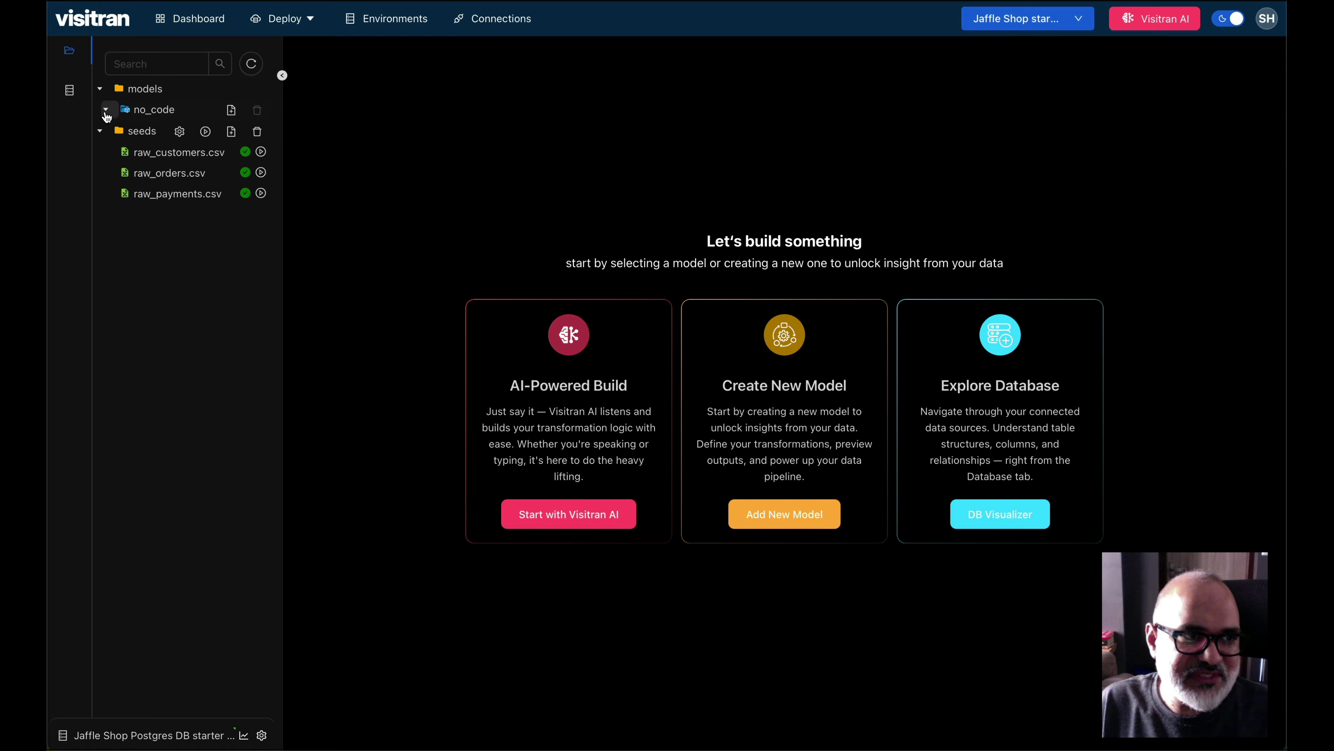
Step: Examine the raw_customers.csv seed data and the columns of the raw_customers, raw_orders and raw_payments tables in the raw schema
click(192, 153)
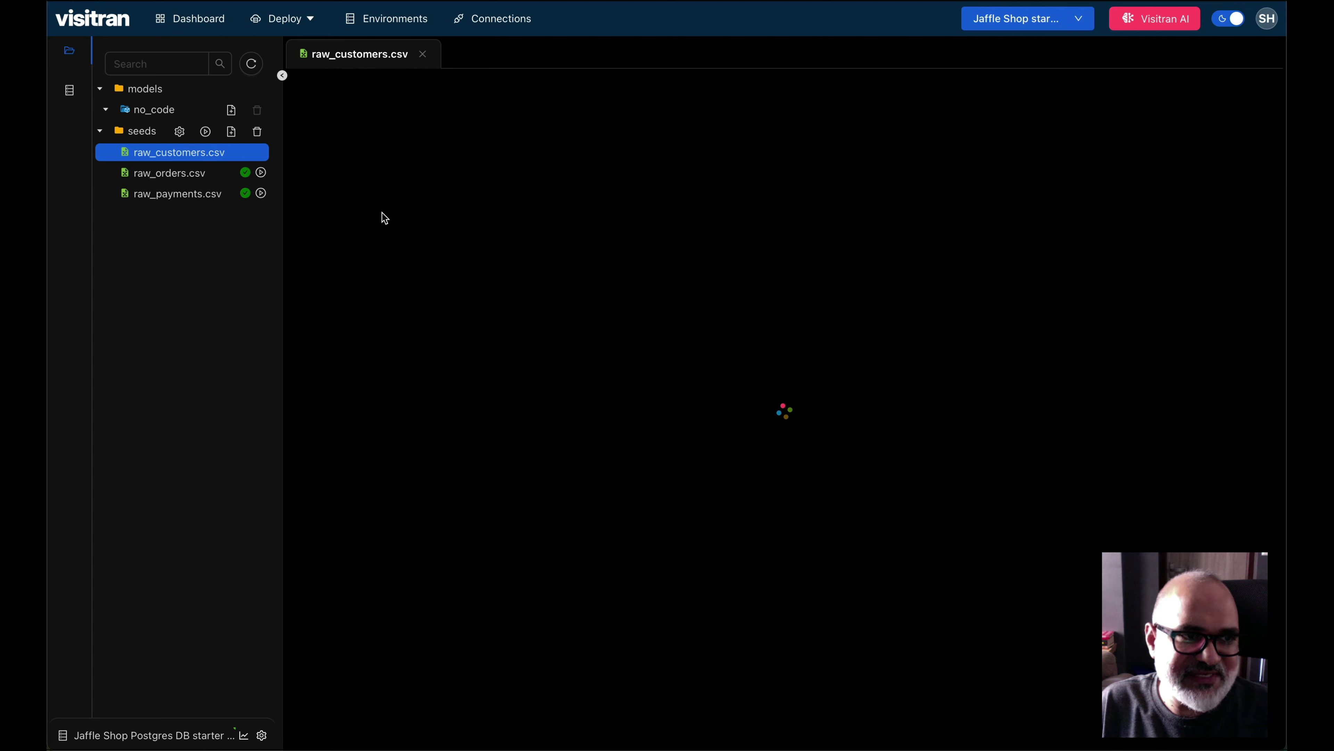
click(69, 92)
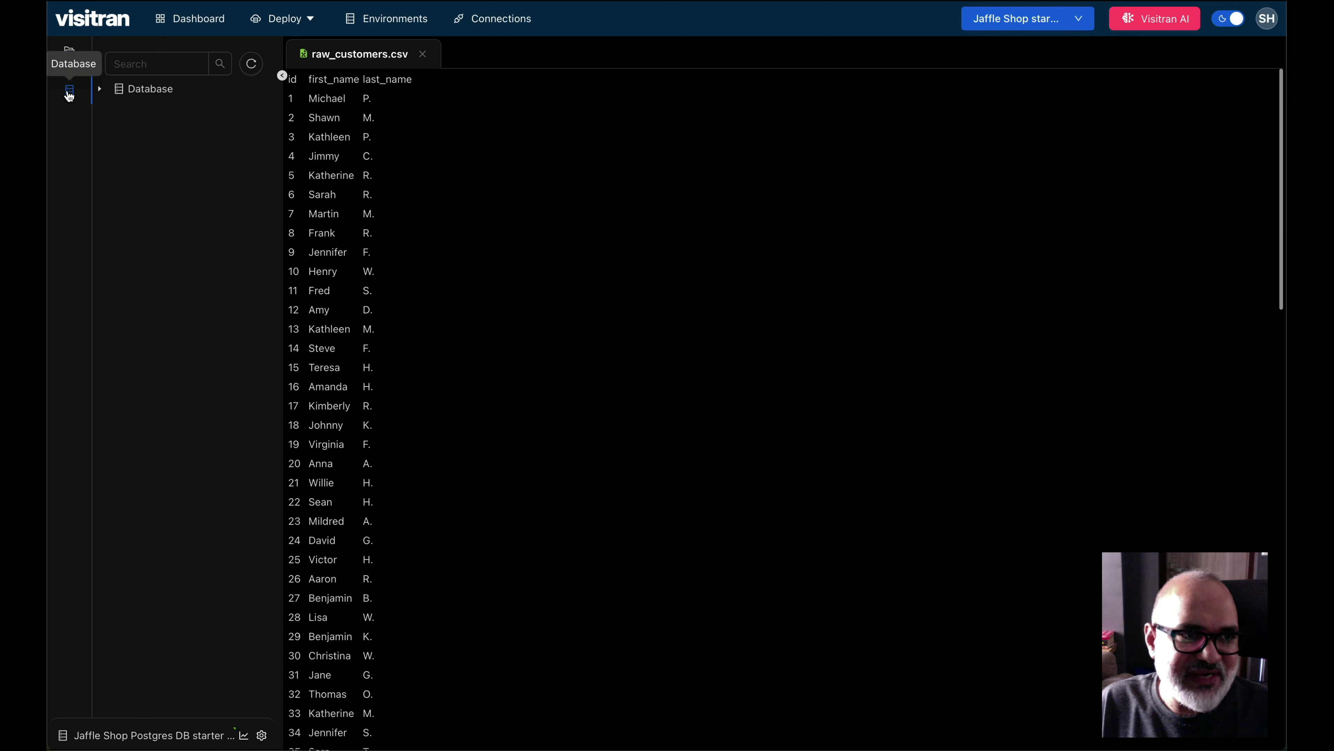
click(99, 89)
click(105, 151)
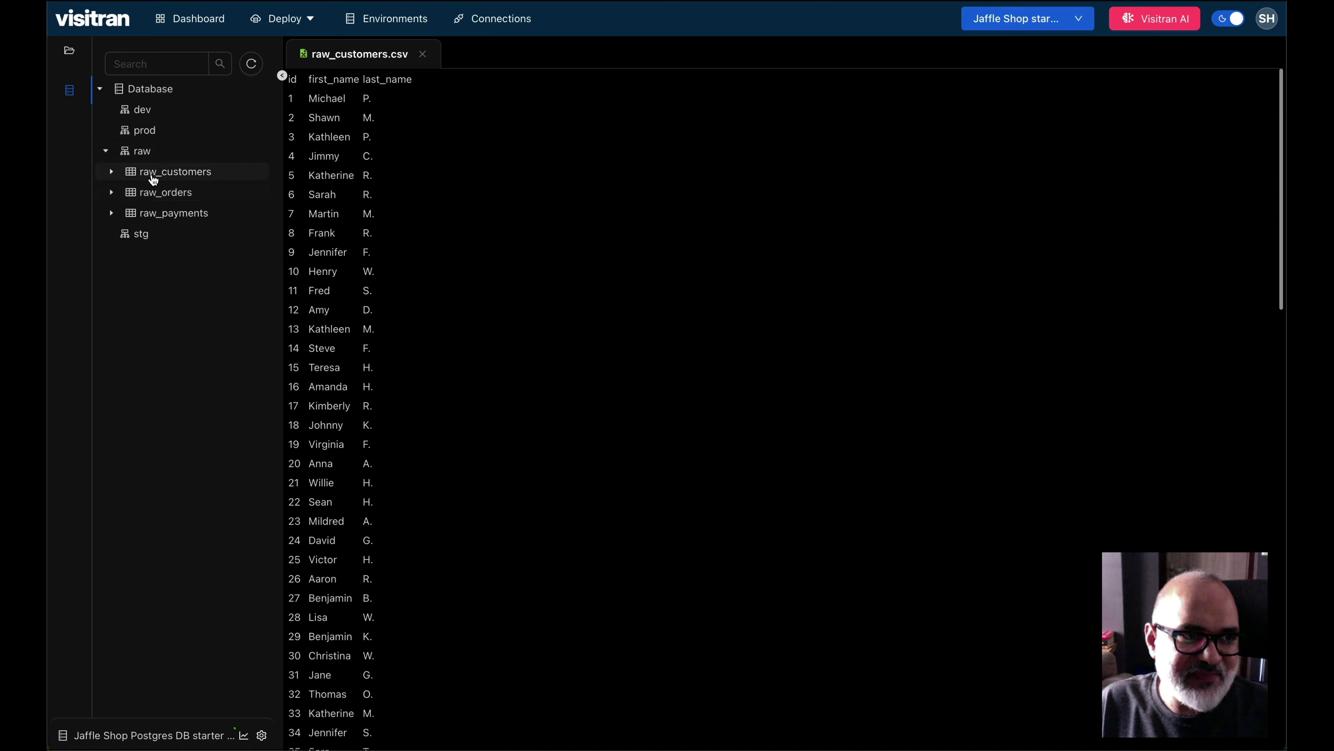
click(205, 180)
click(112, 172)
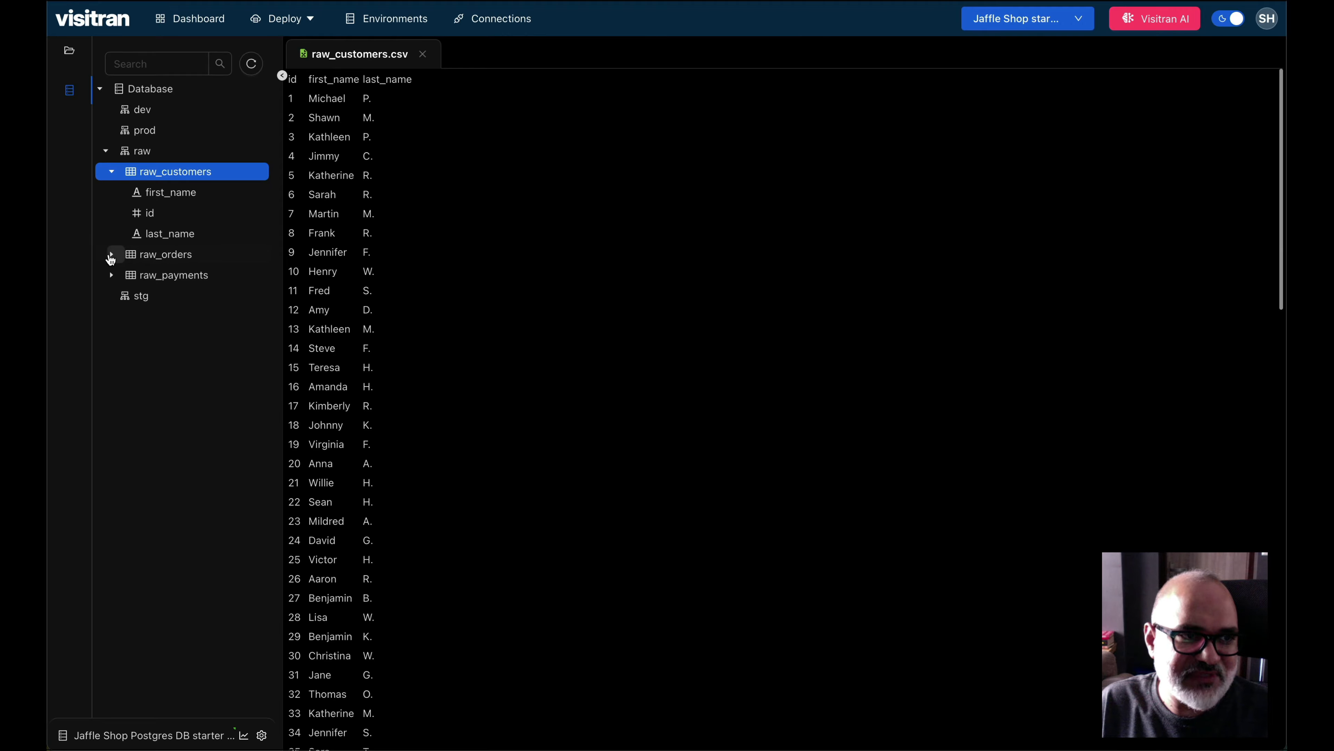
click(112, 254)
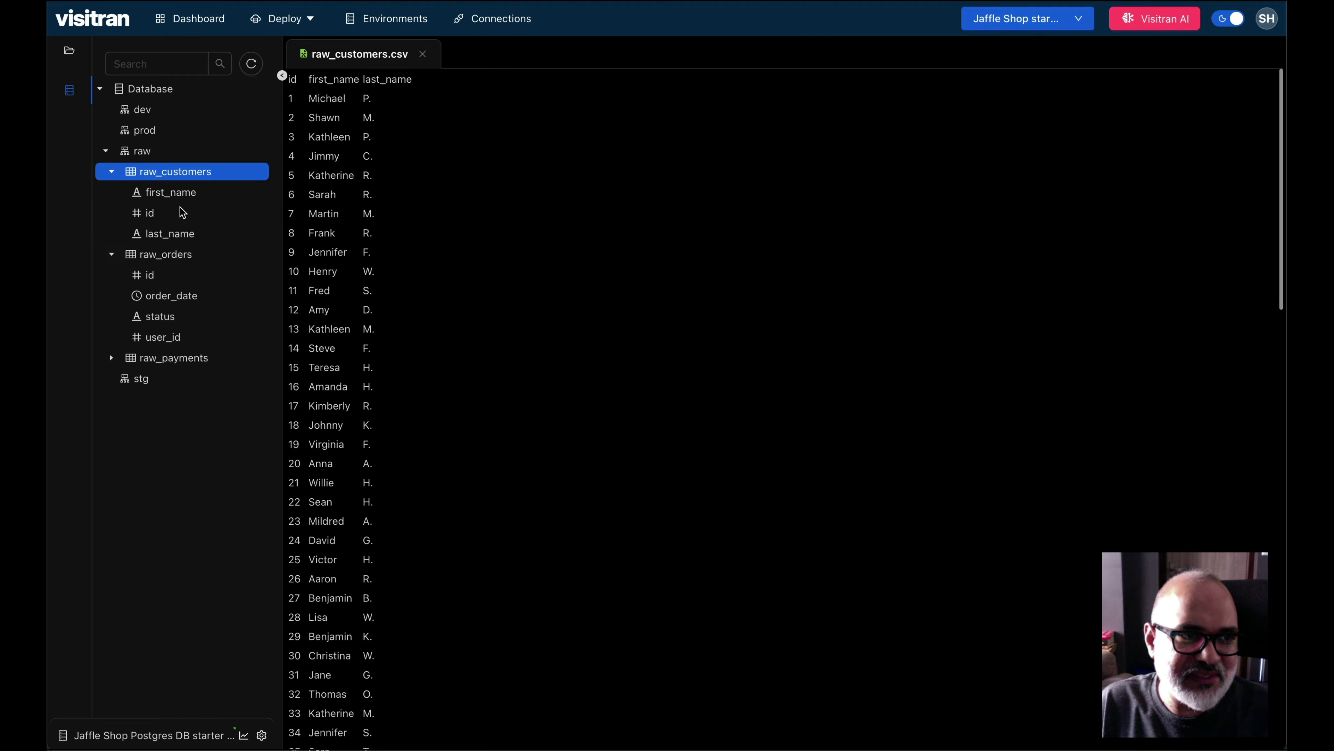
click(111, 357)
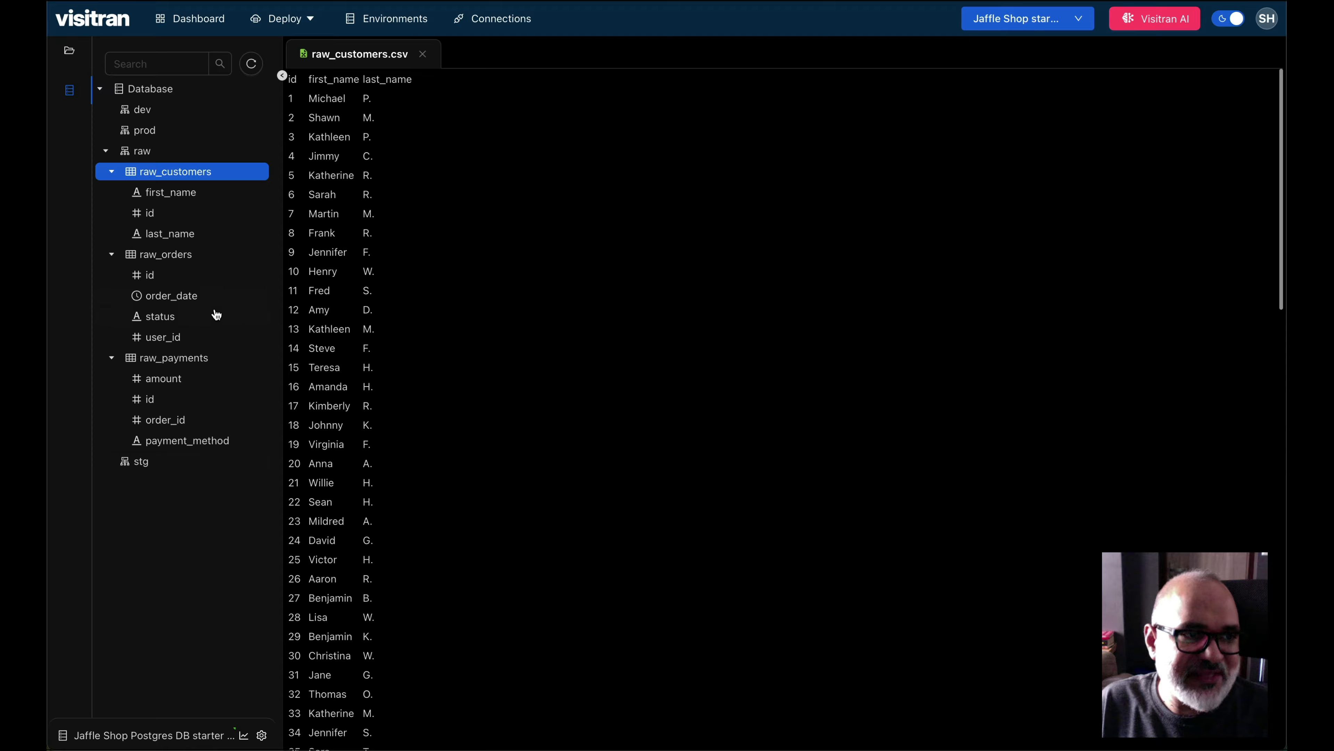
click(211, 254)
click(225, 358)
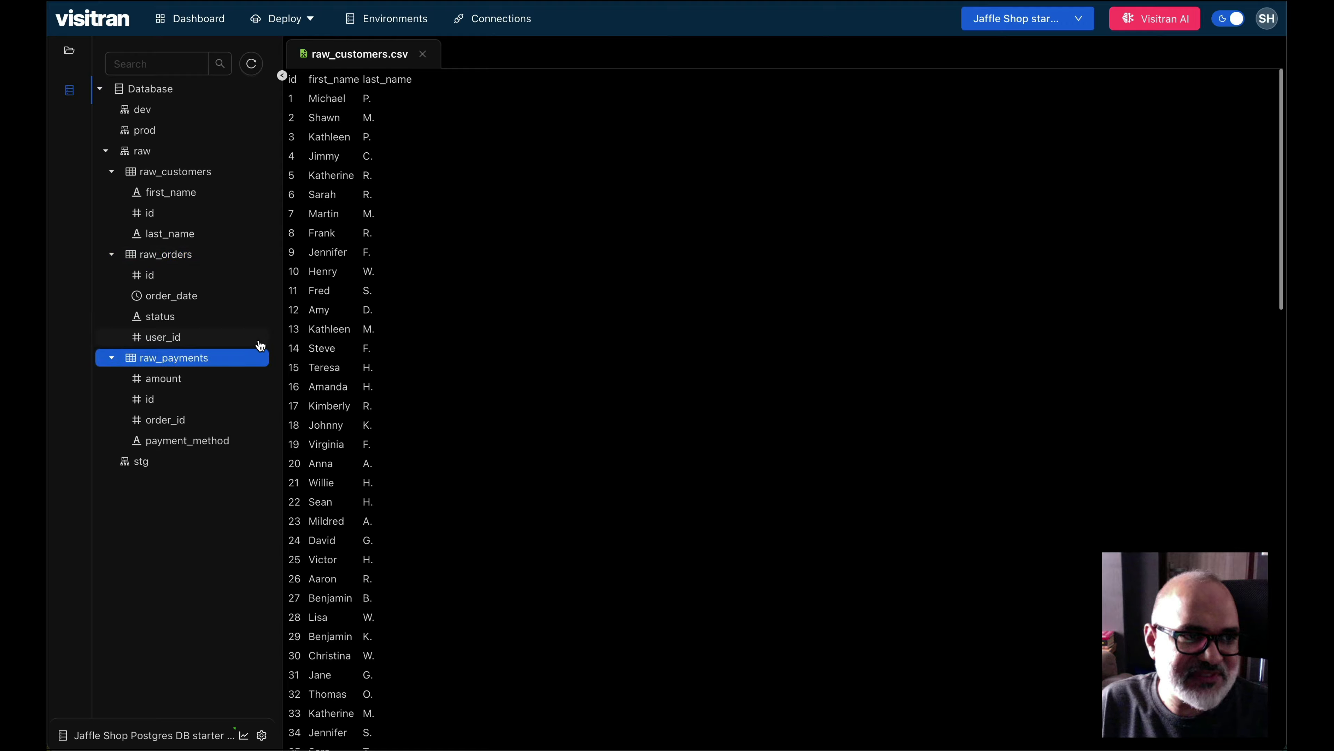
Step: Create a new model named dev_payments in the project's no_code models folder
click(74, 56)
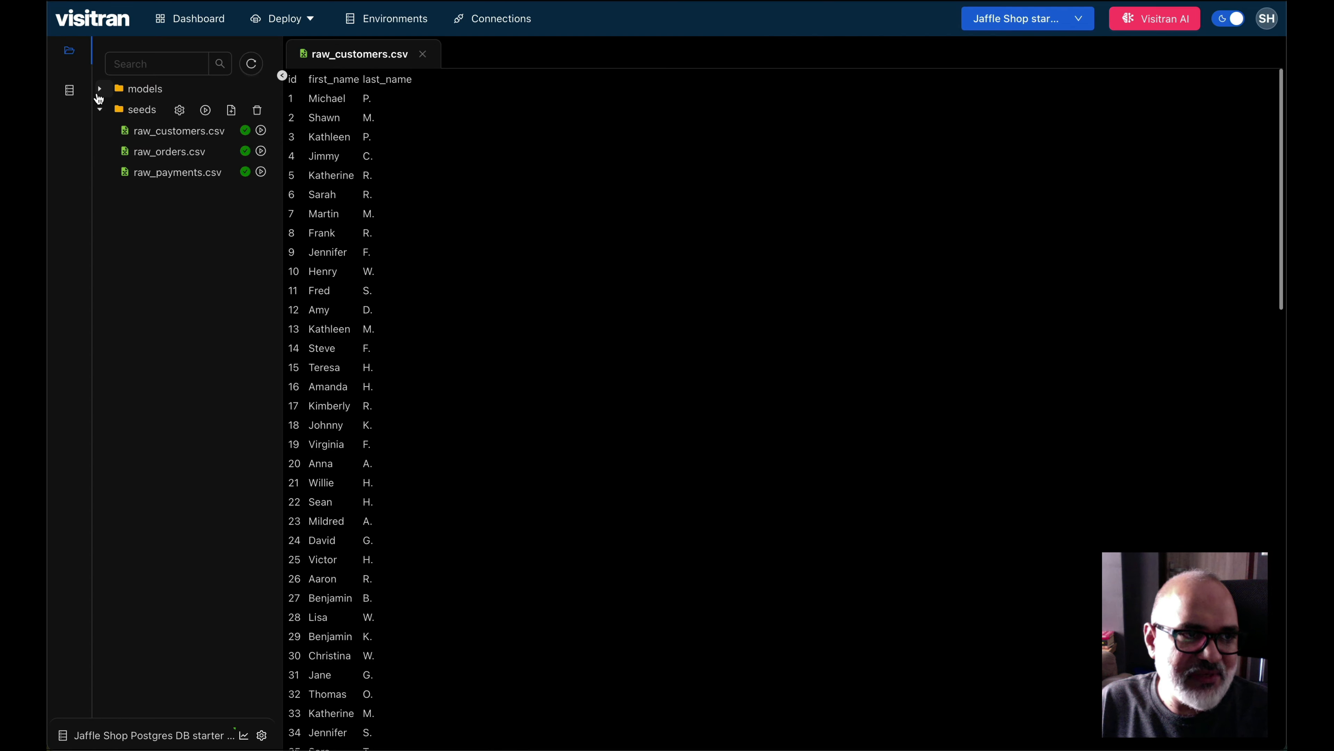
click(100, 89)
click(105, 109)
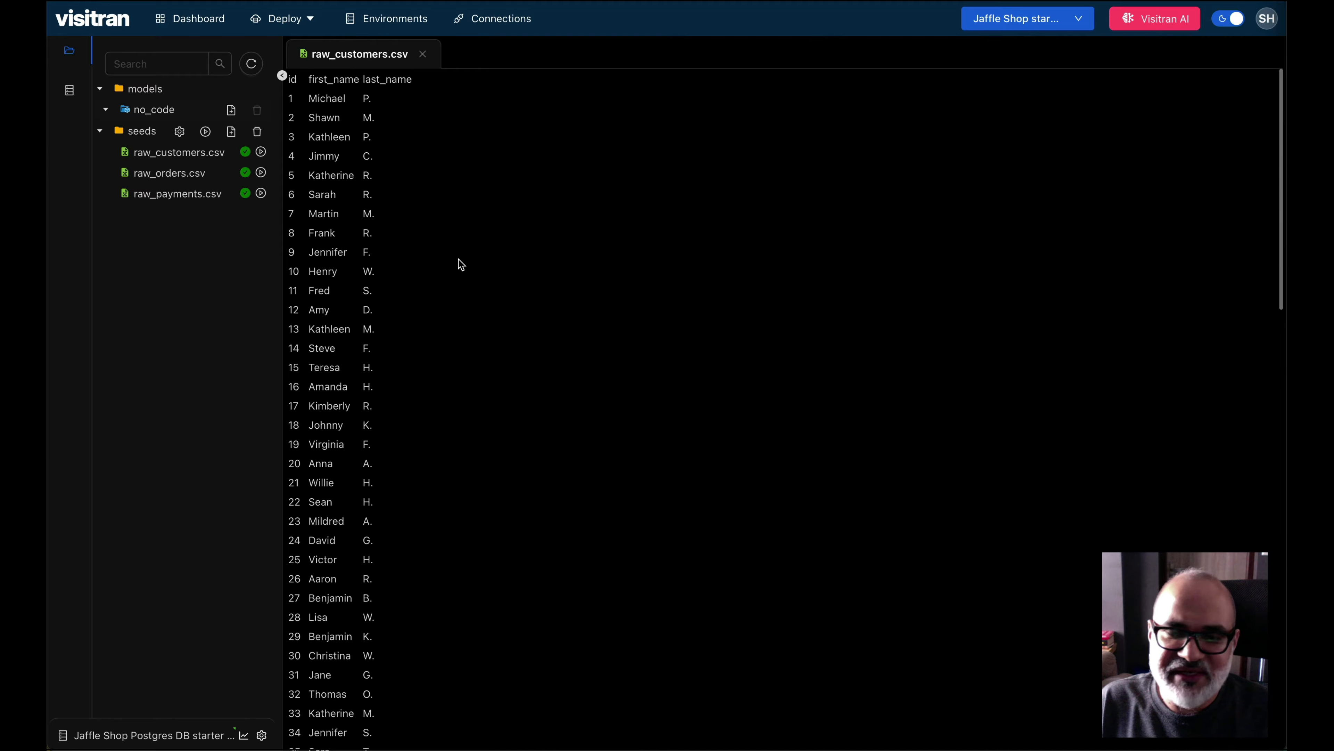
click(193, 111)
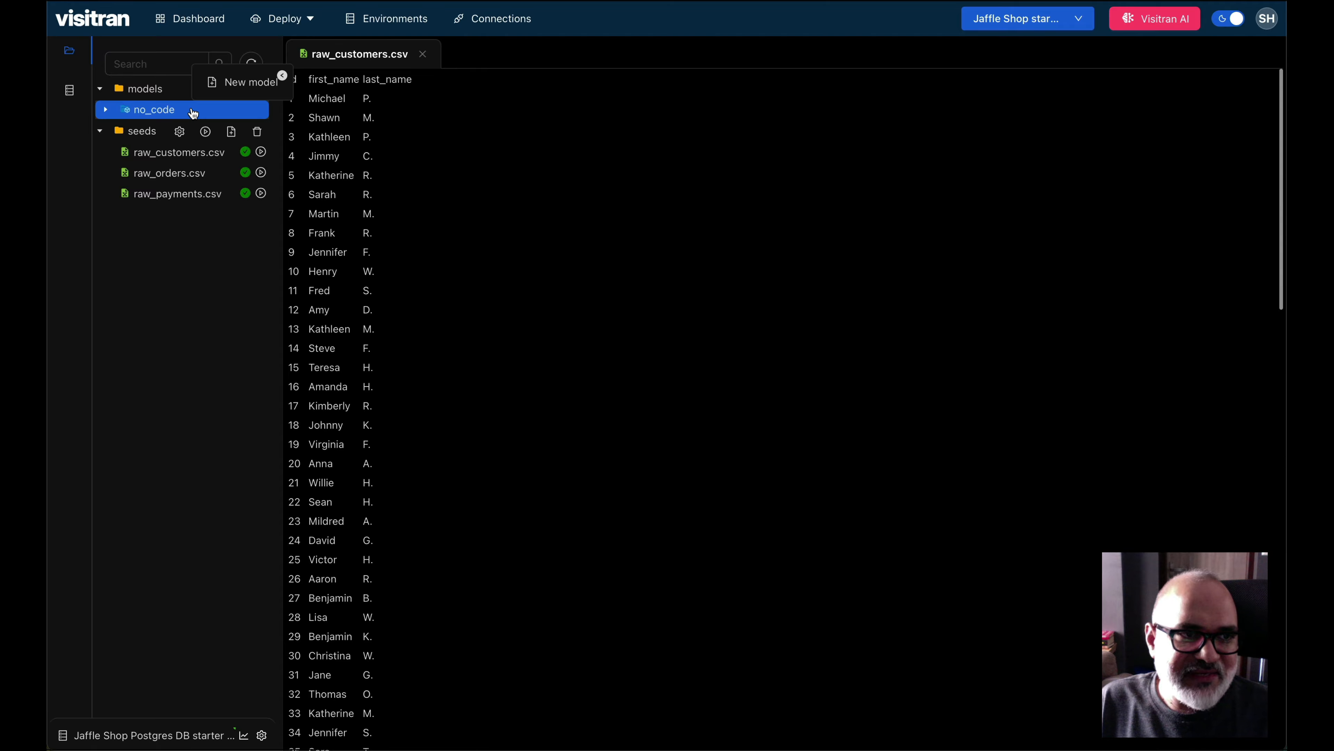
click(230, 83)
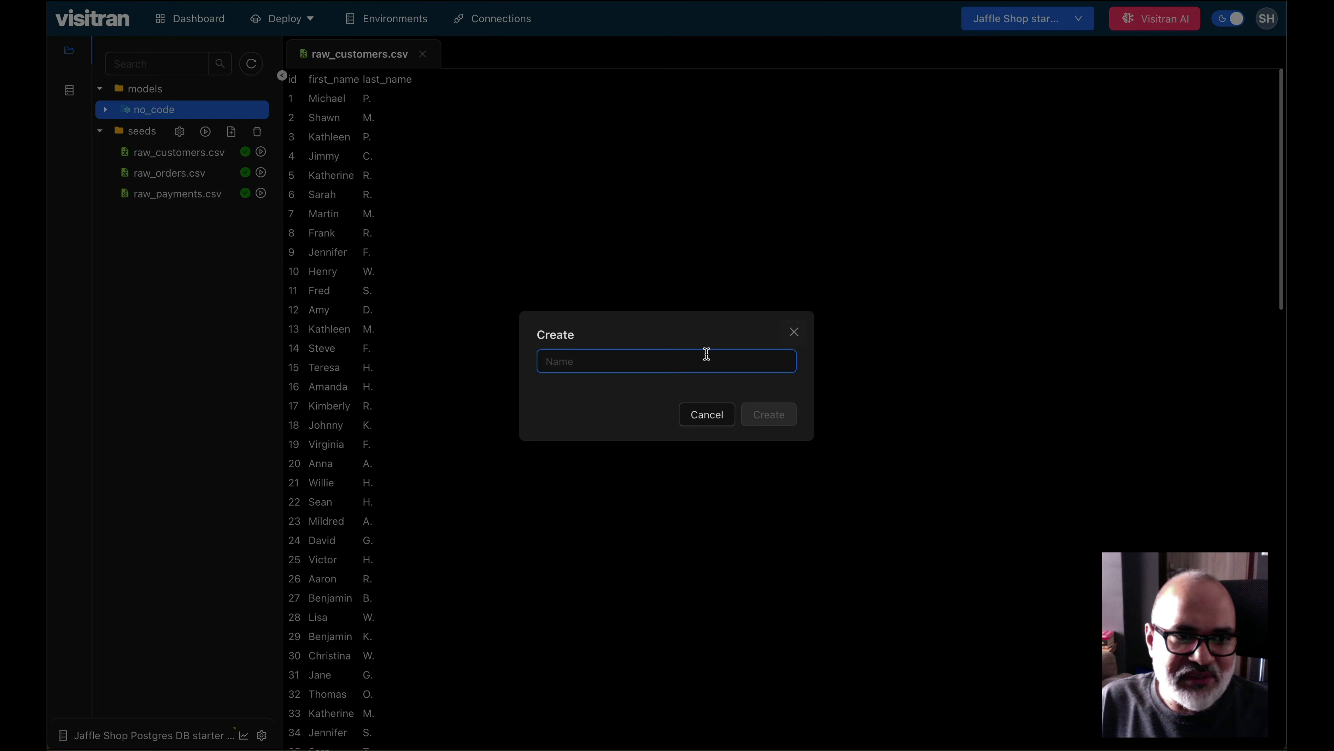
text(de)
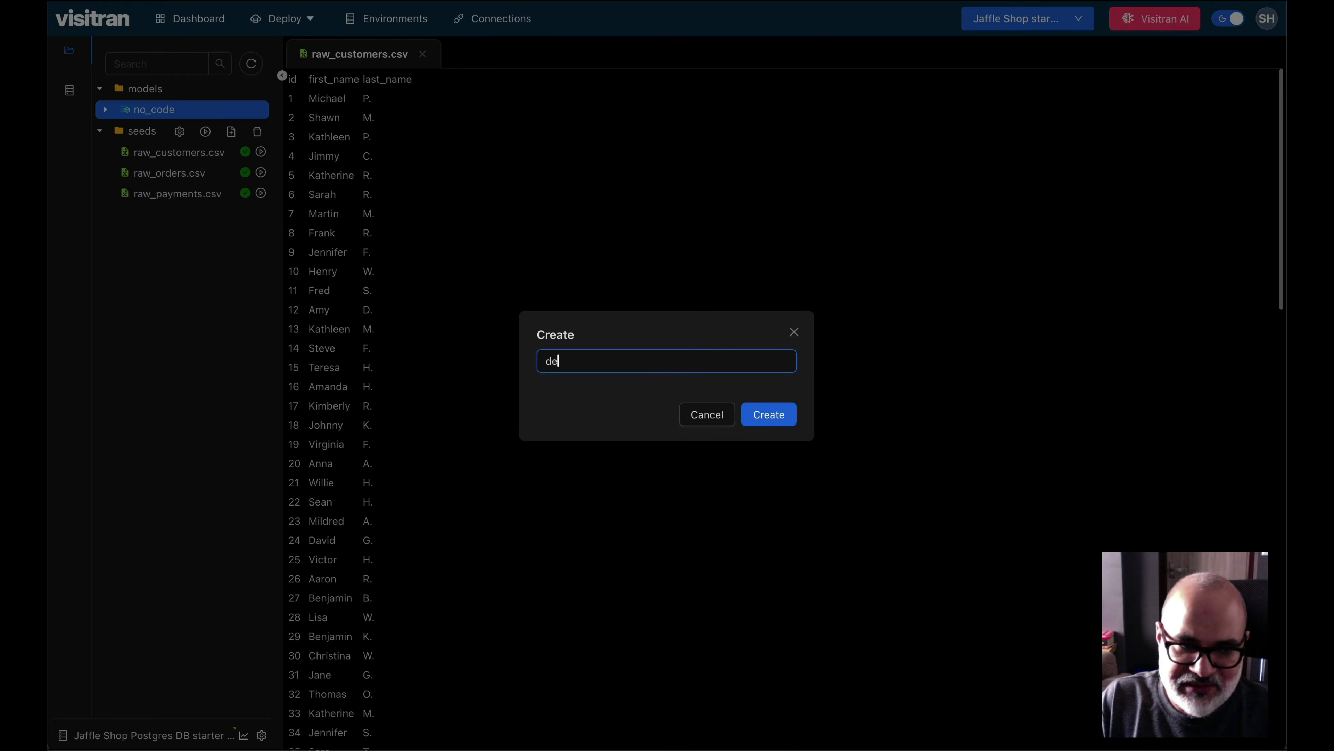
text(v_payments)
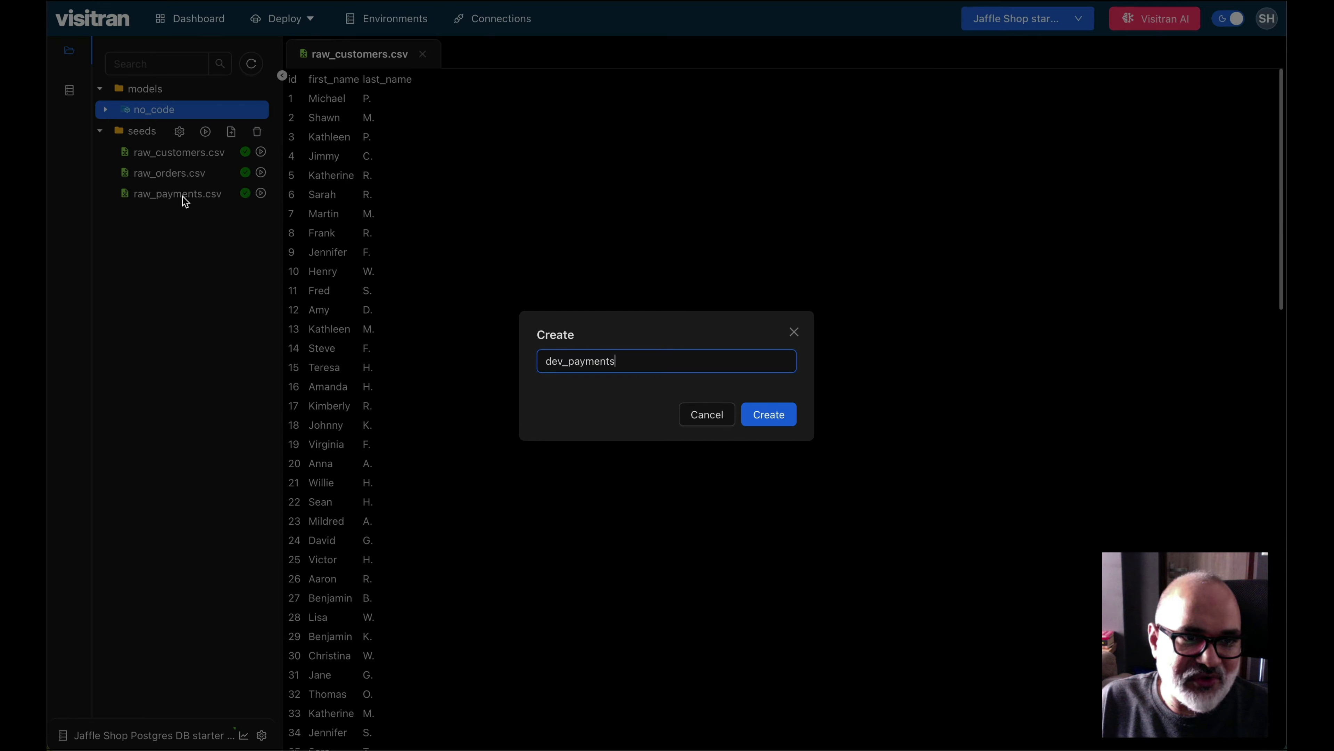
click(771, 418)
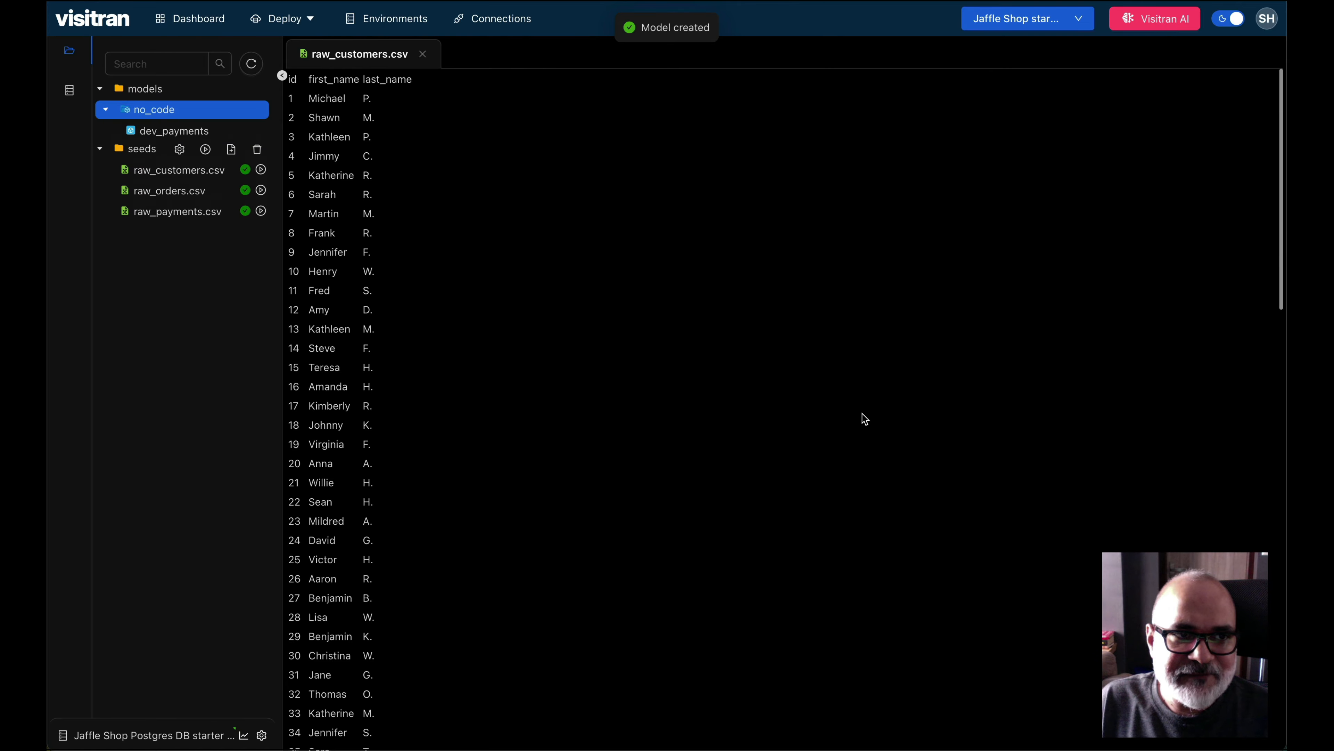
Step: Open the dev_payments model and set its source to the raw_payments table in the raw schema
click(178, 131)
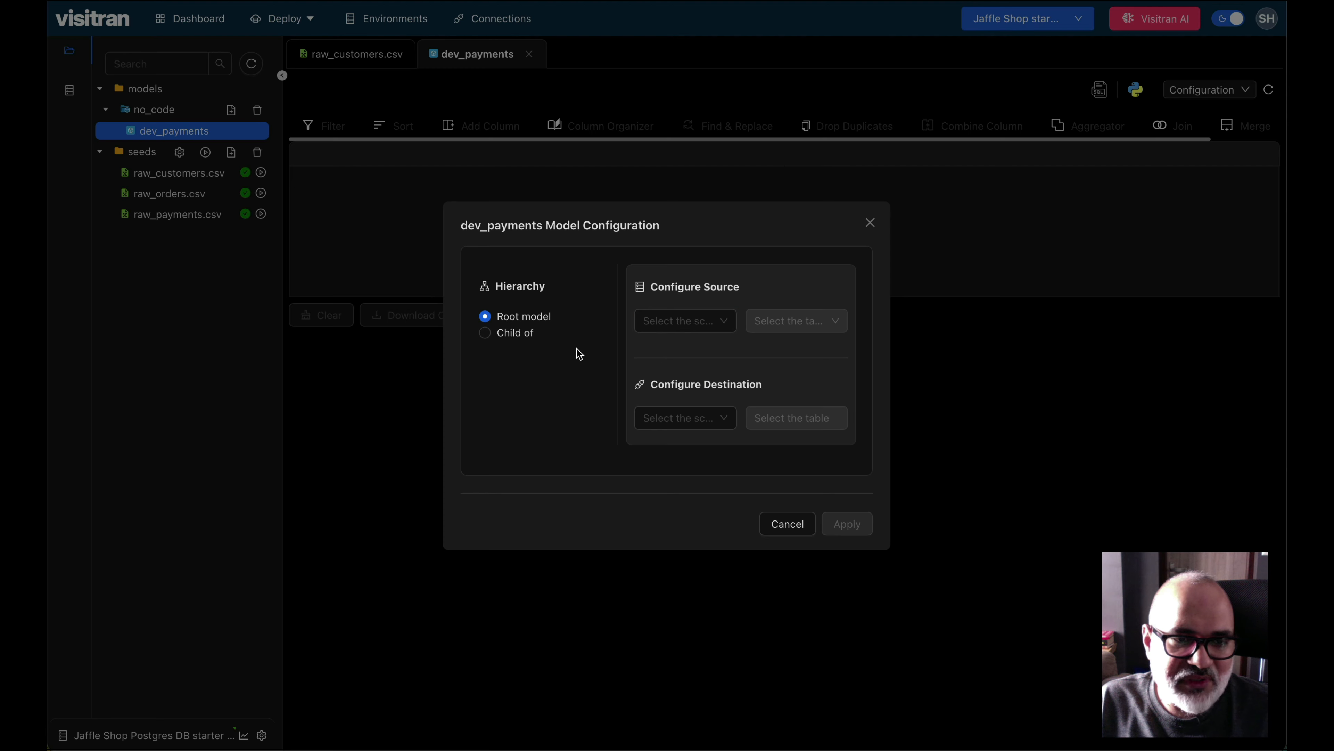
click(704, 318)
click(685, 398)
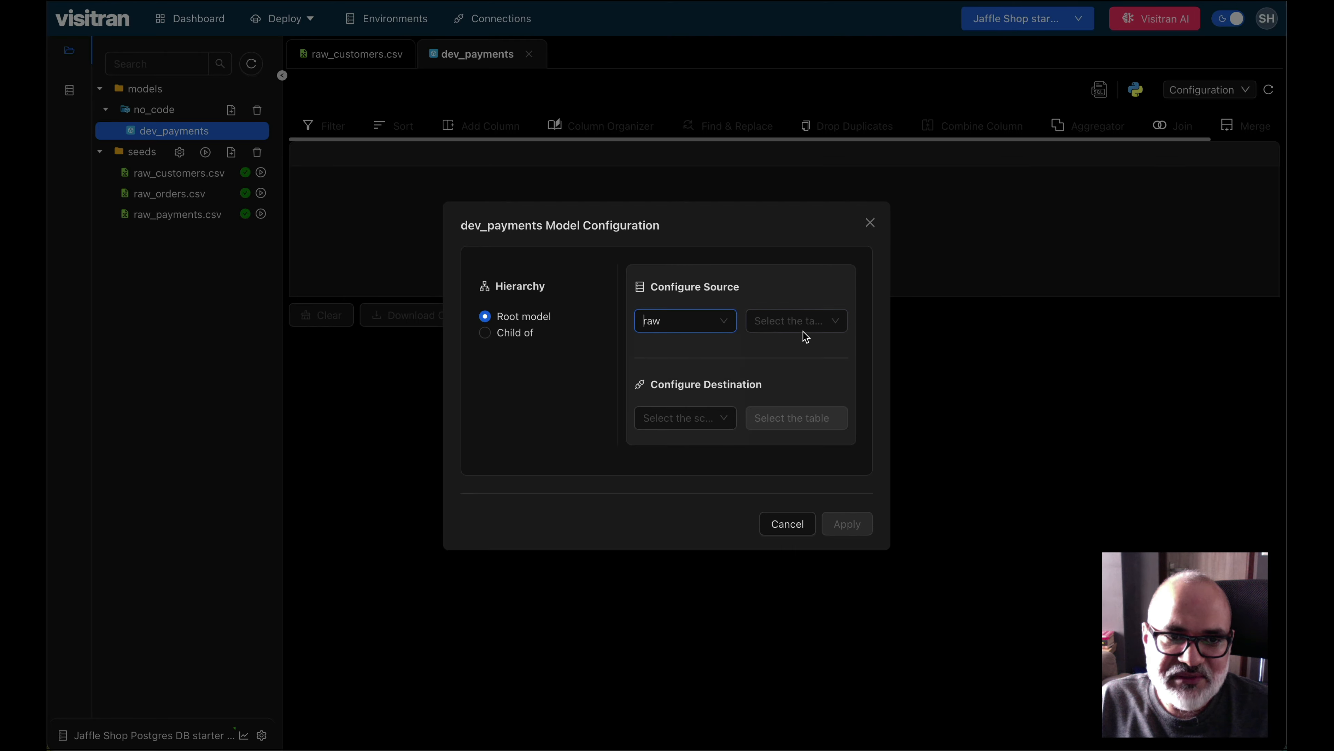
click(802, 322)
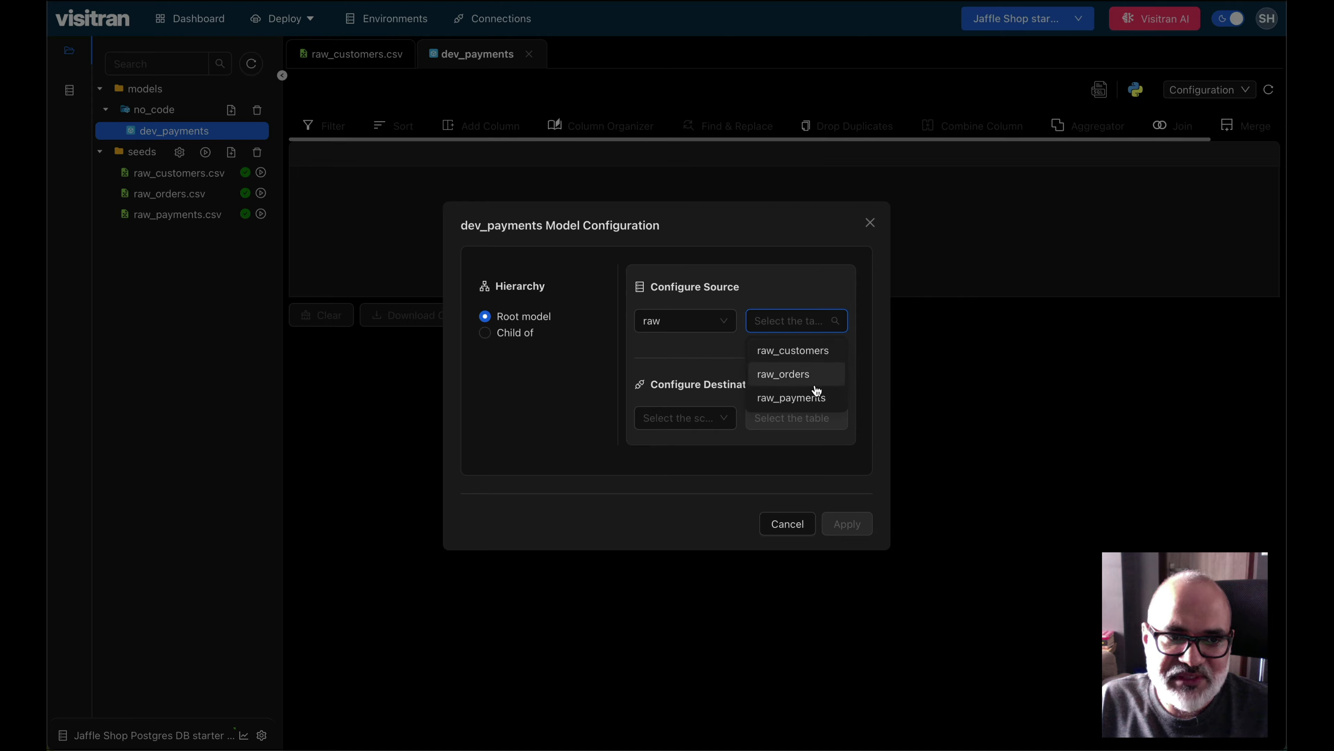
click(823, 397)
Step: Set the model's destination to table dev_payments in the dev schema and apply the configuration
click(683, 418)
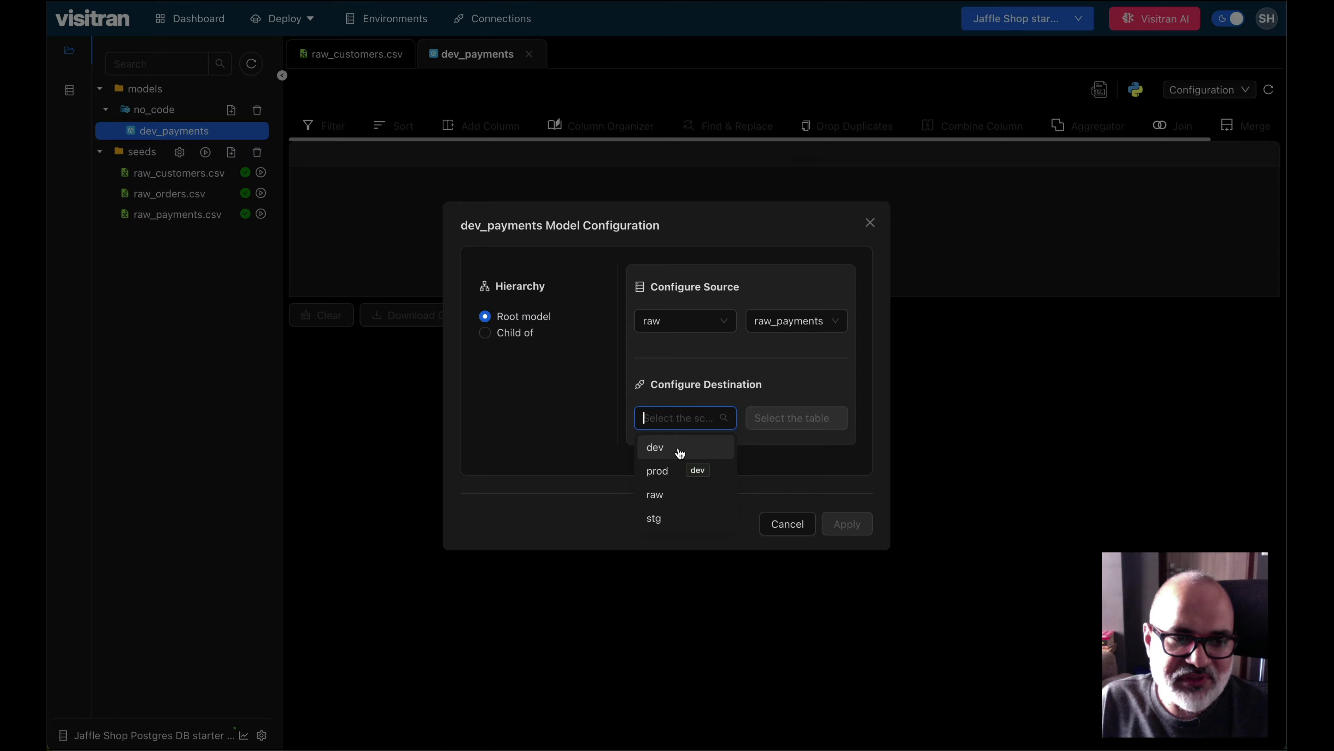
click(679, 452)
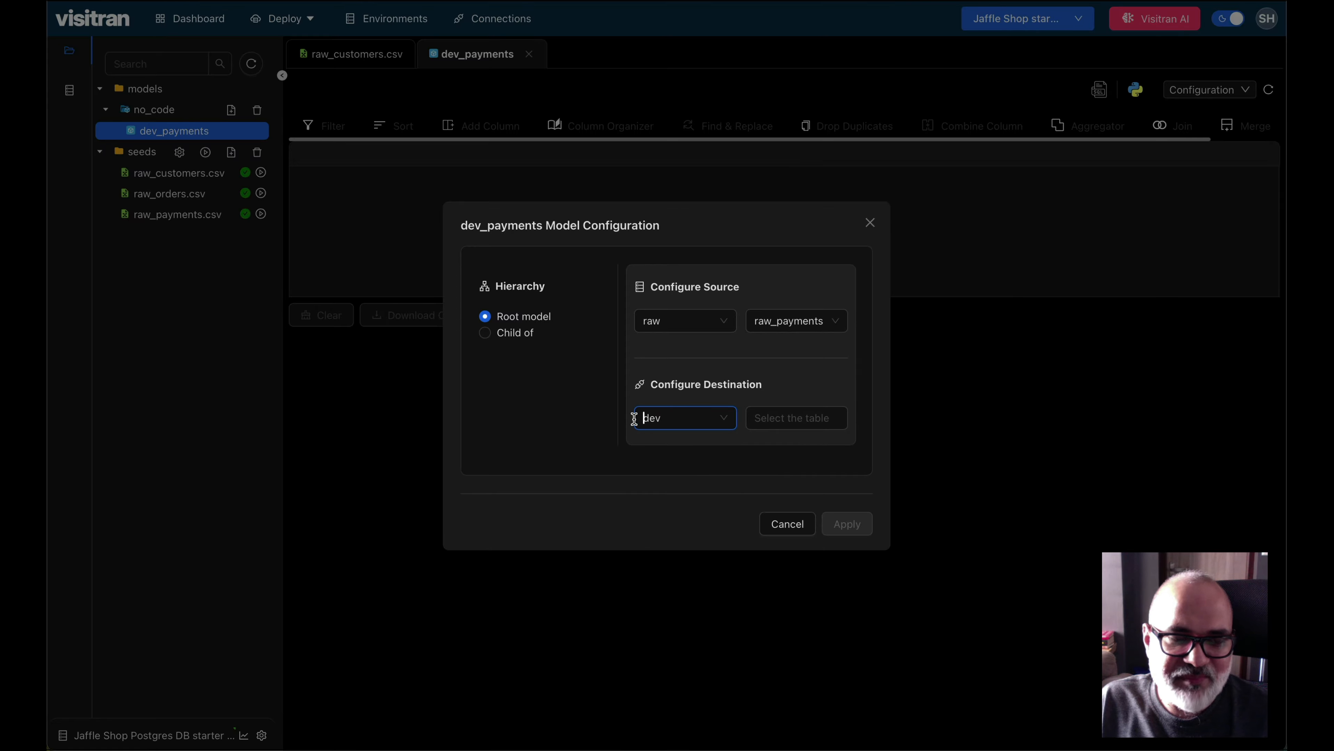
click(792, 424)
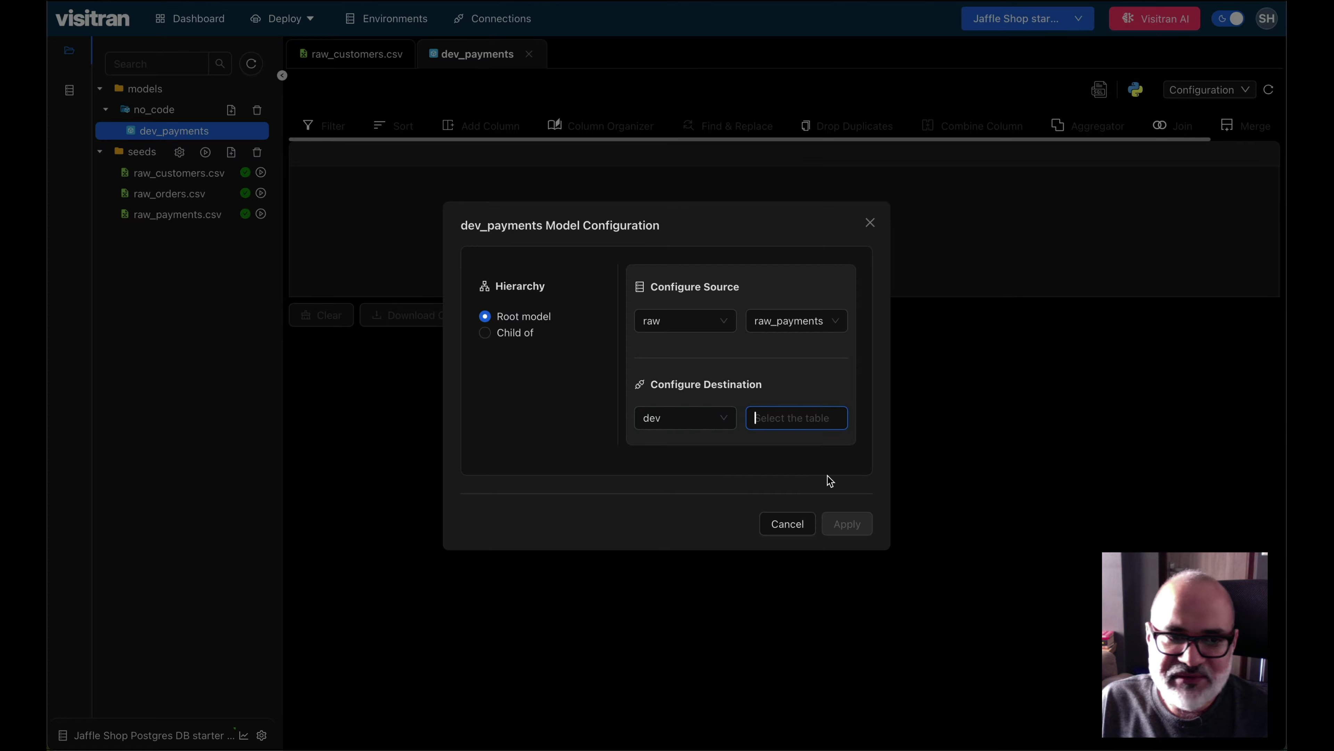
text(dev_pay)
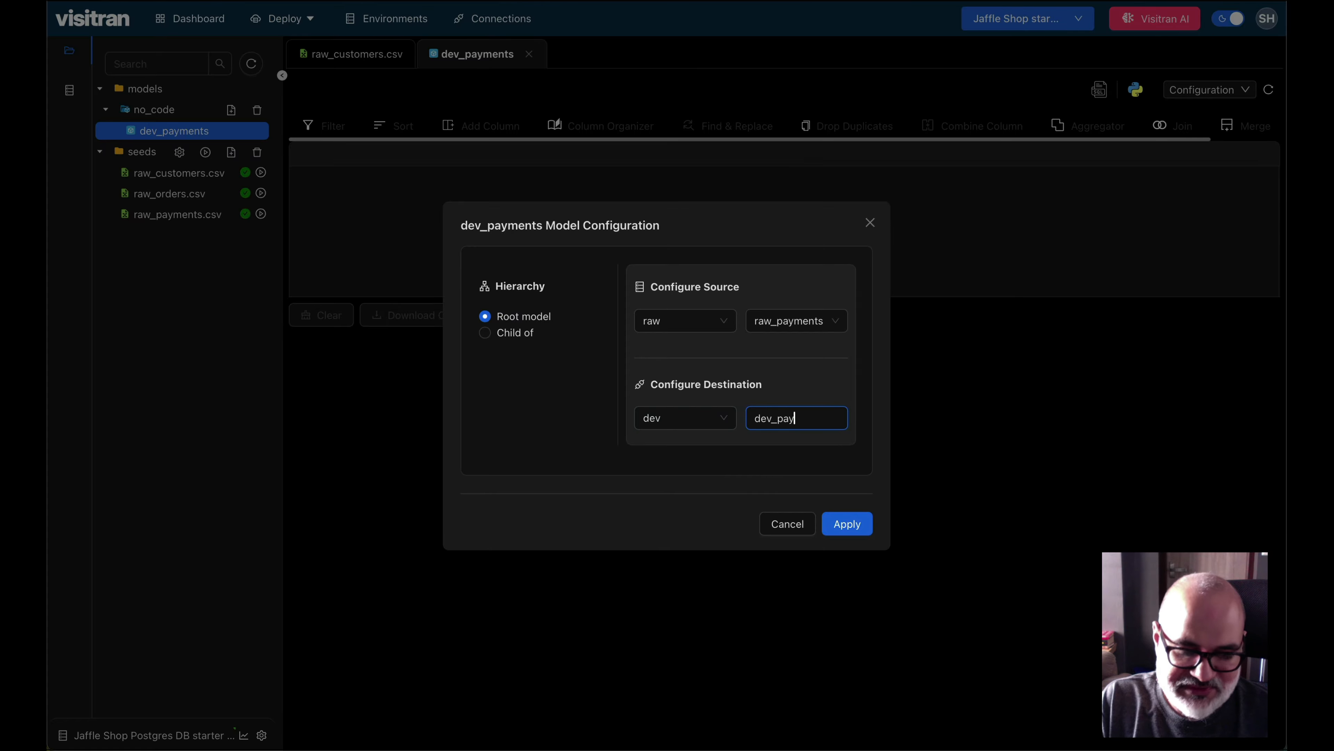
text(ments)
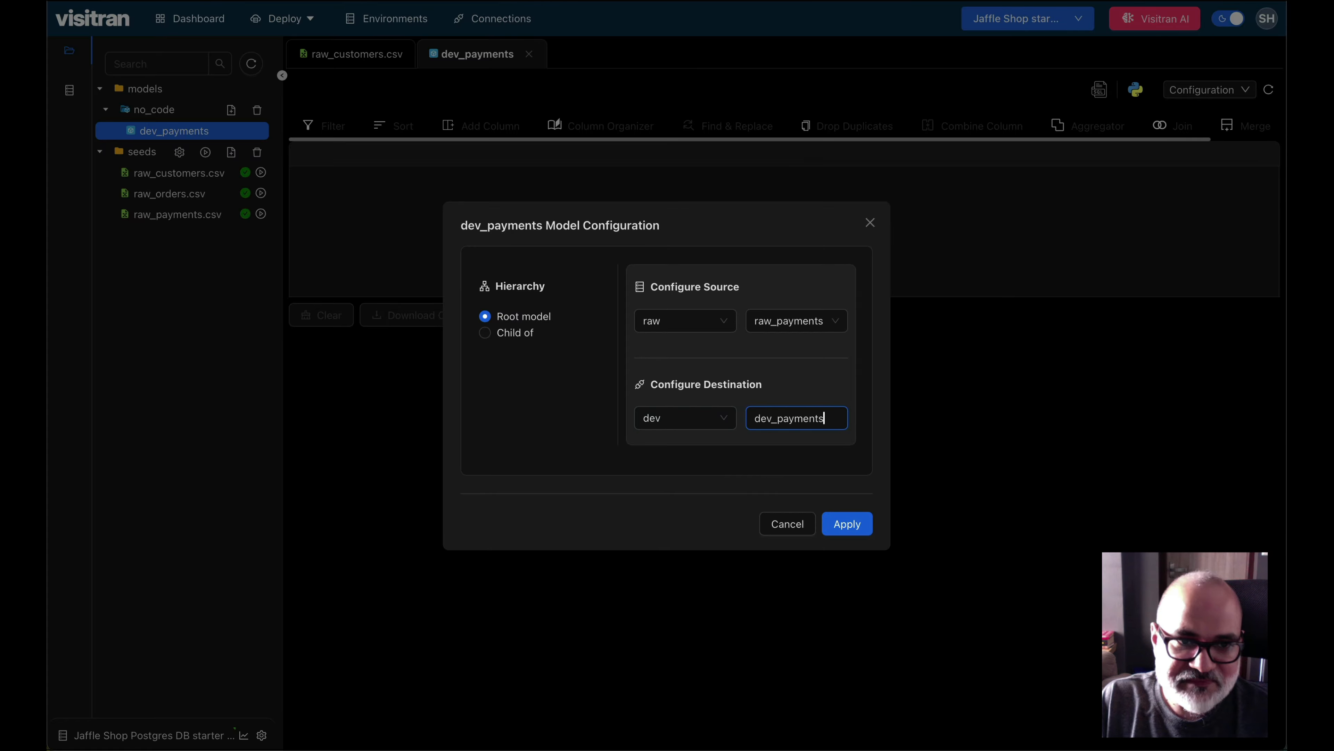
click(854, 526)
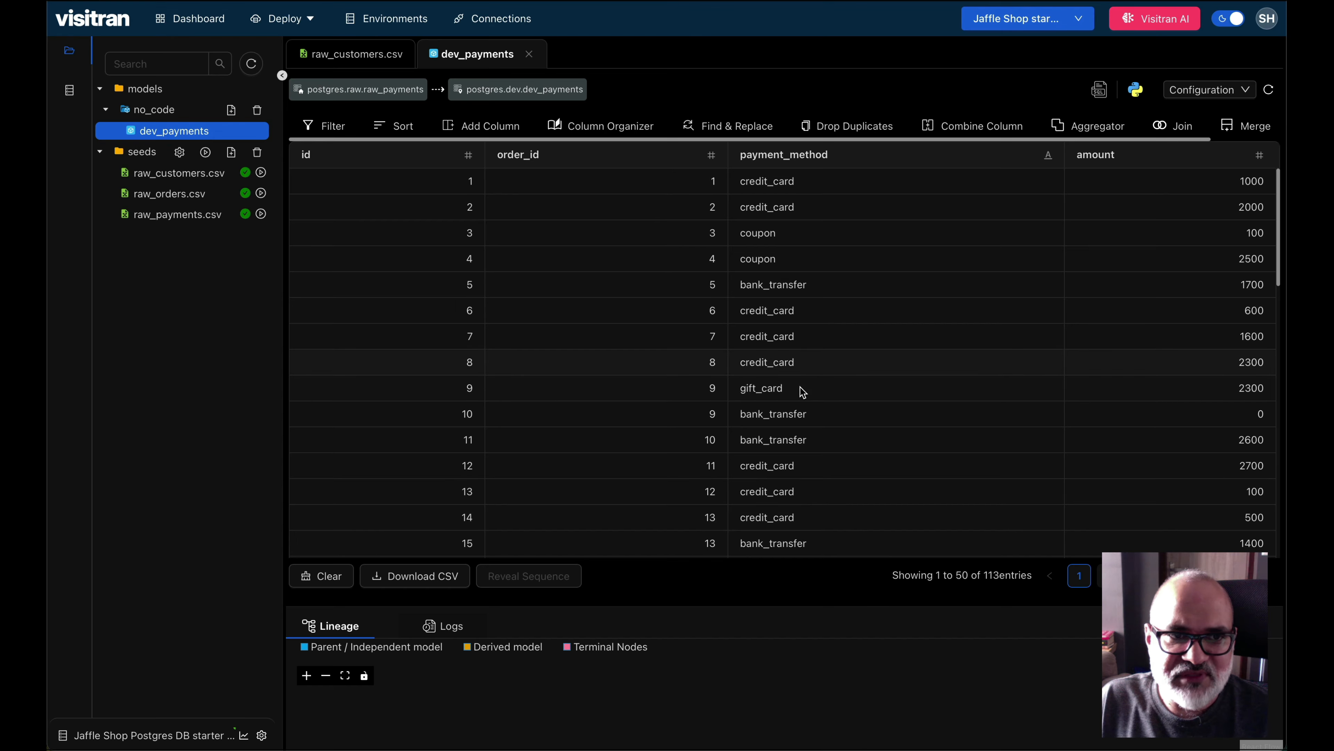
Step: Rename the id column of the dev_payments model to payment_id
scroll(802, 391, down, 5)
scroll(801, 392, up, 5)
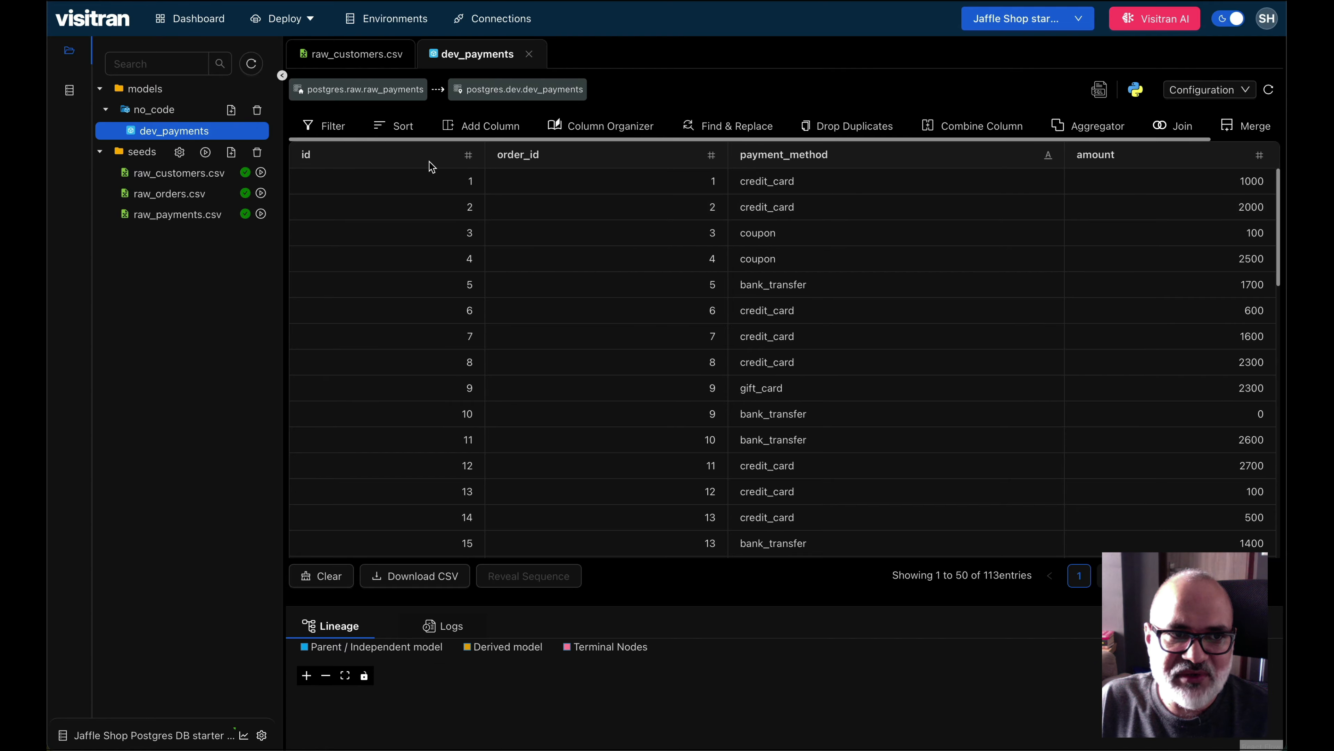
double_click(306, 161)
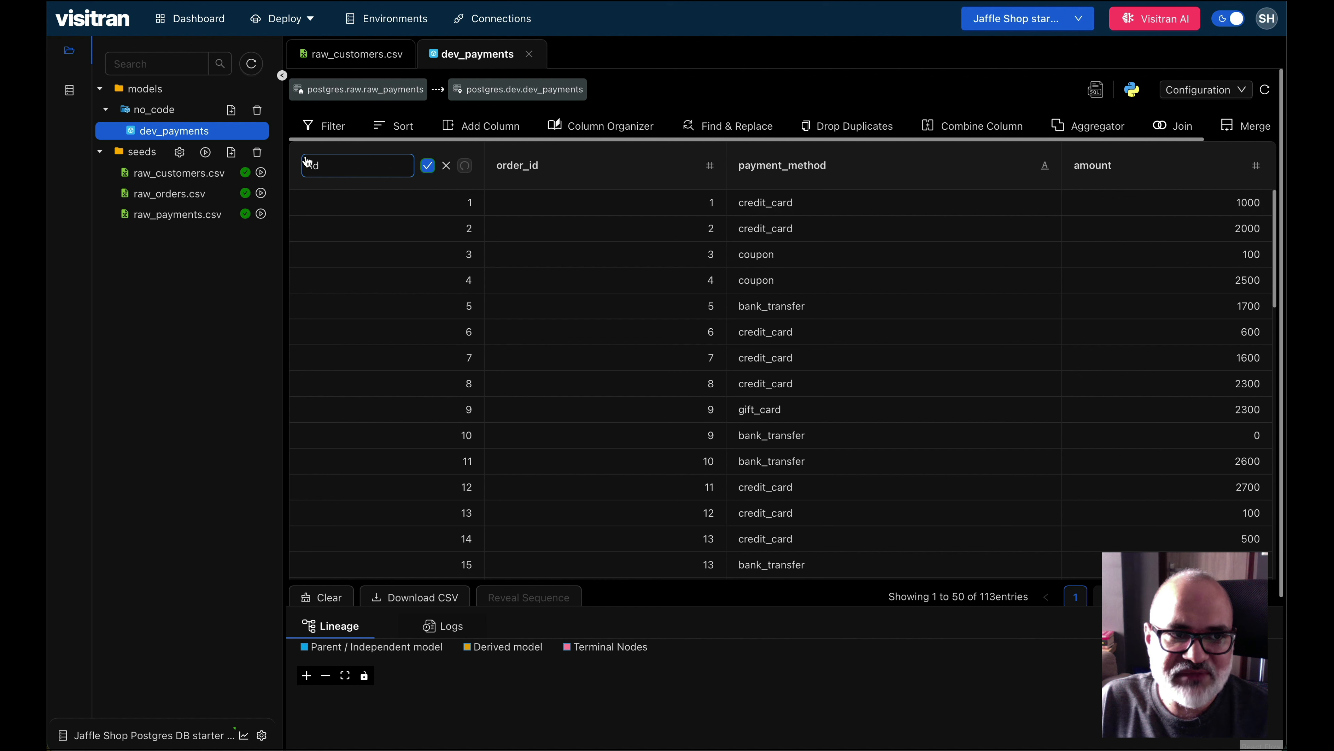
double_click(360, 163)
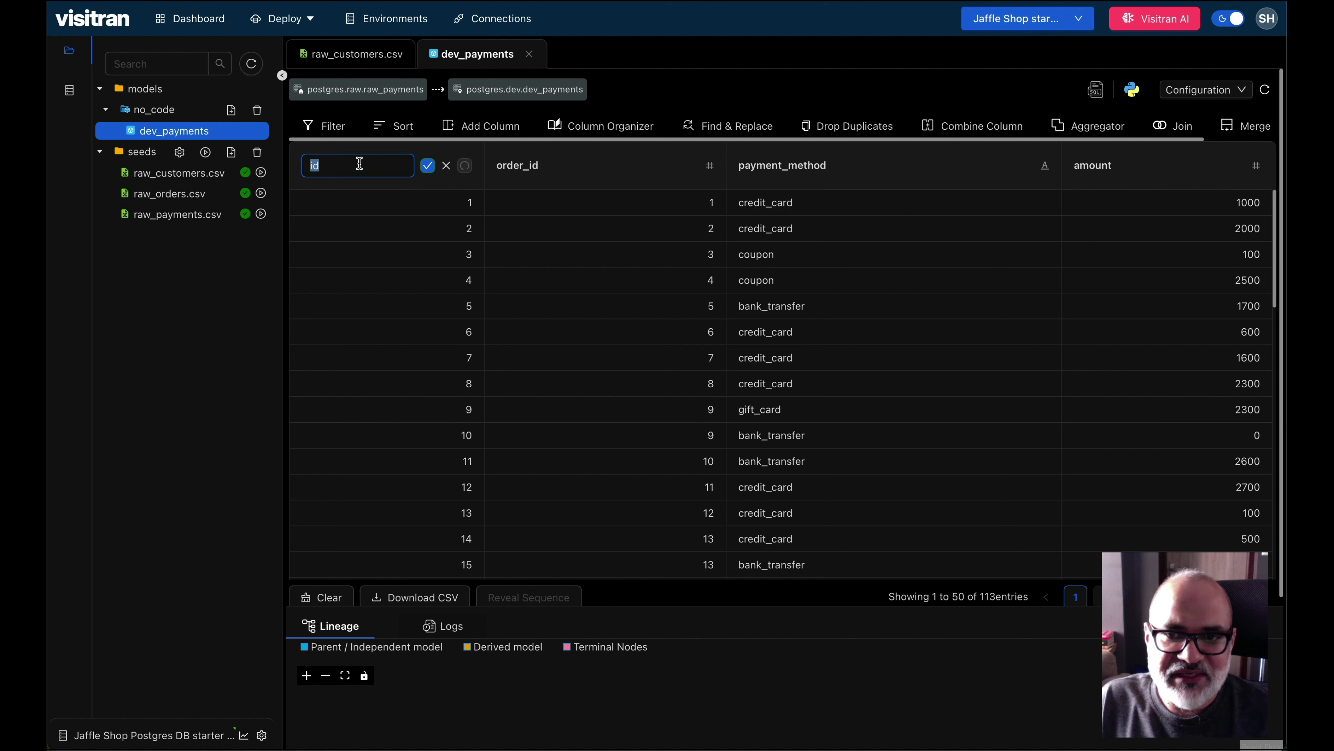
click(359, 163)
key(Left)
key(Left)
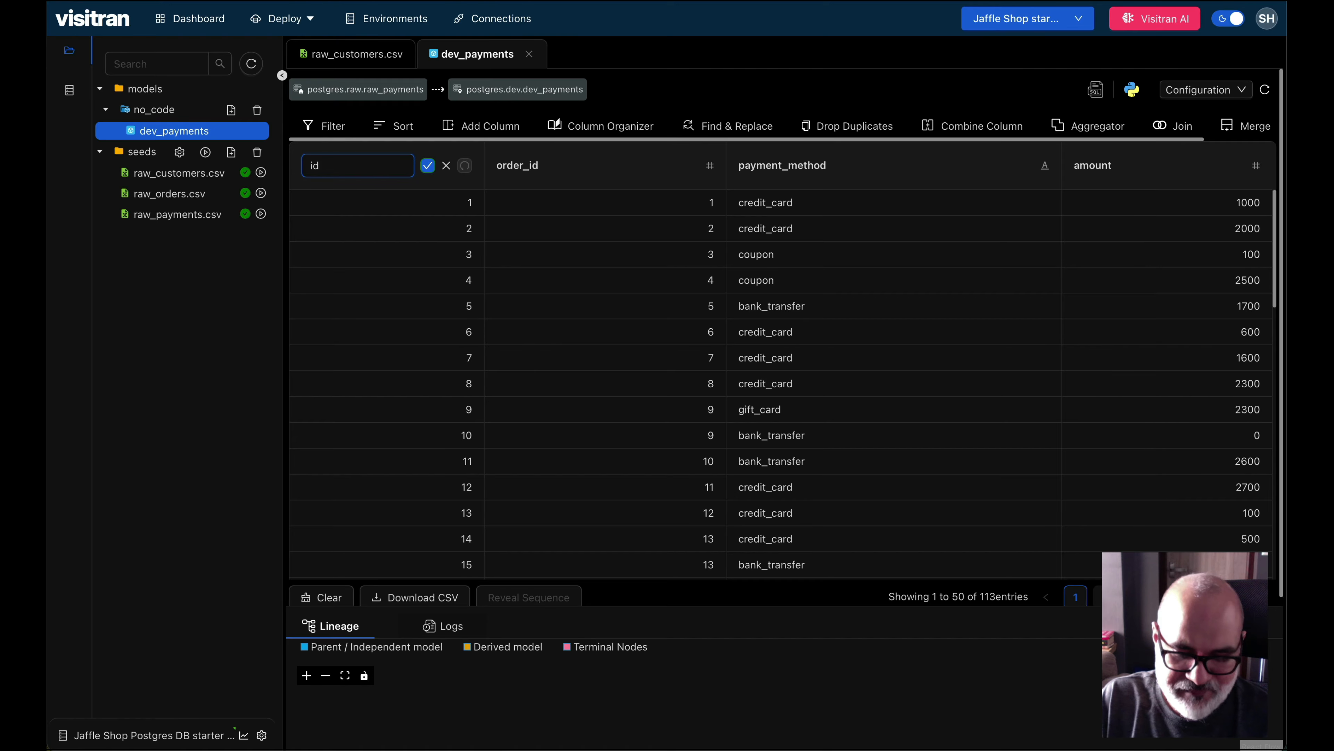
text(payment_)
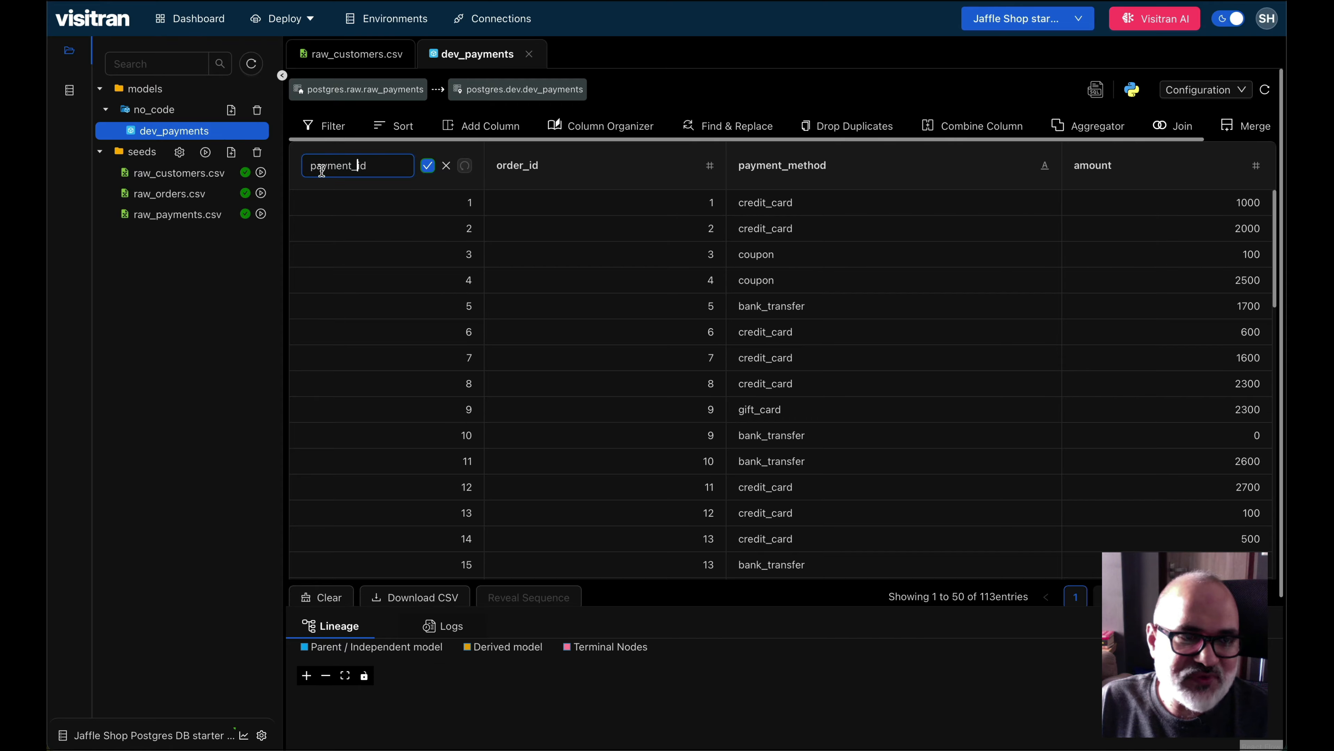
click(427, 167)
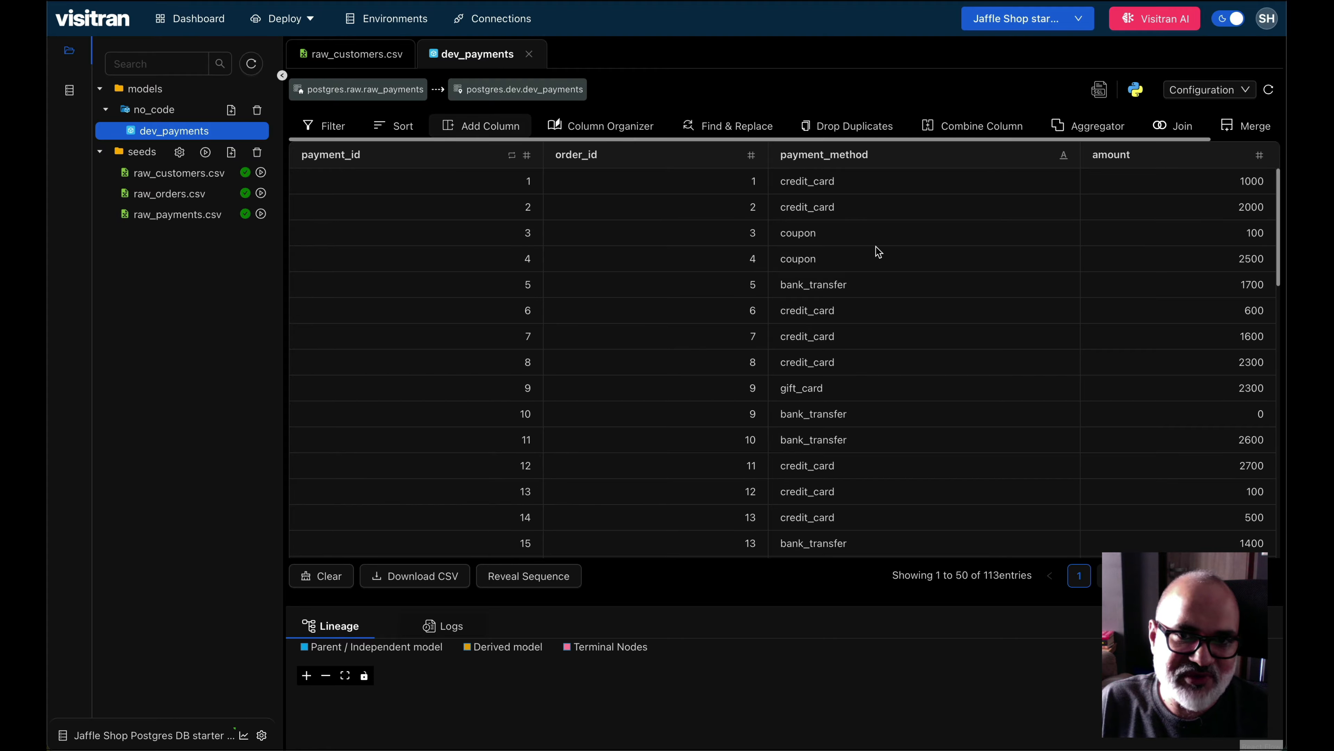
Step: Start adding a new column named amount_in_dollars to the dev_payments model
click(481, 126)
click(662, 330)
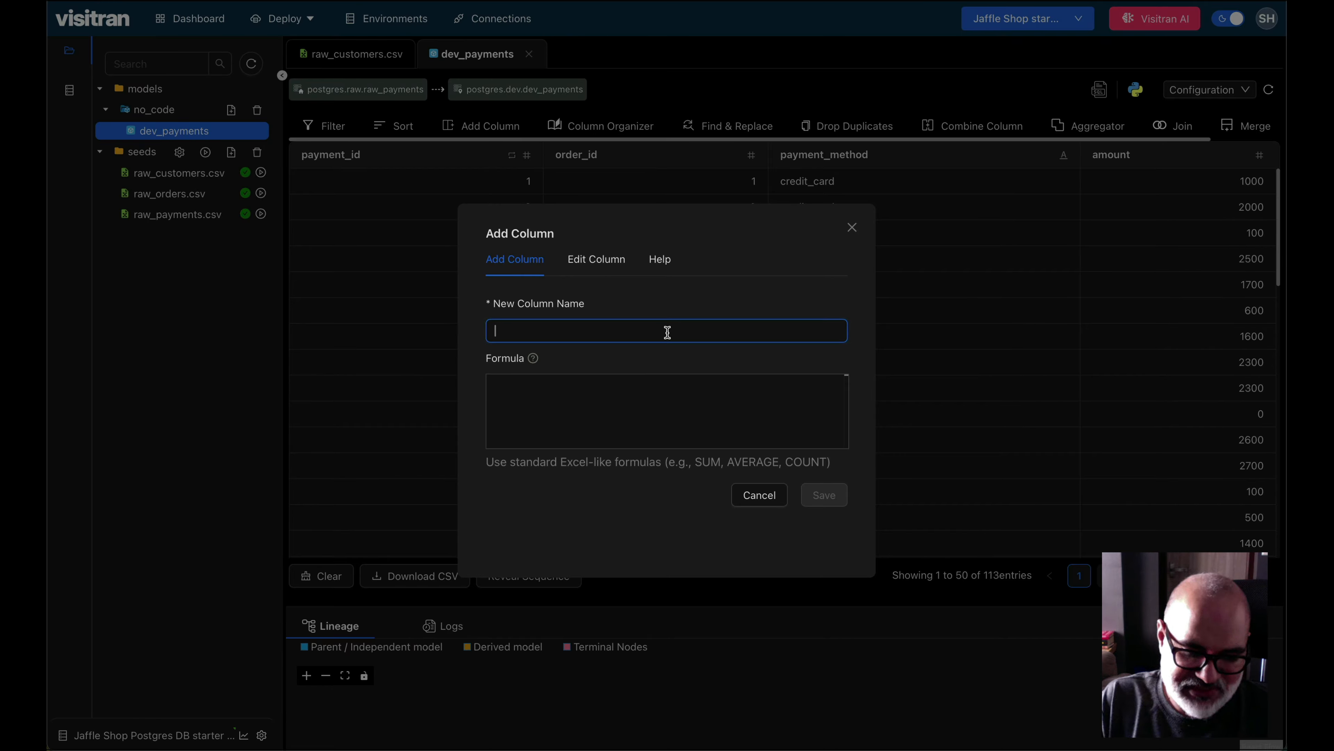
text(amo)
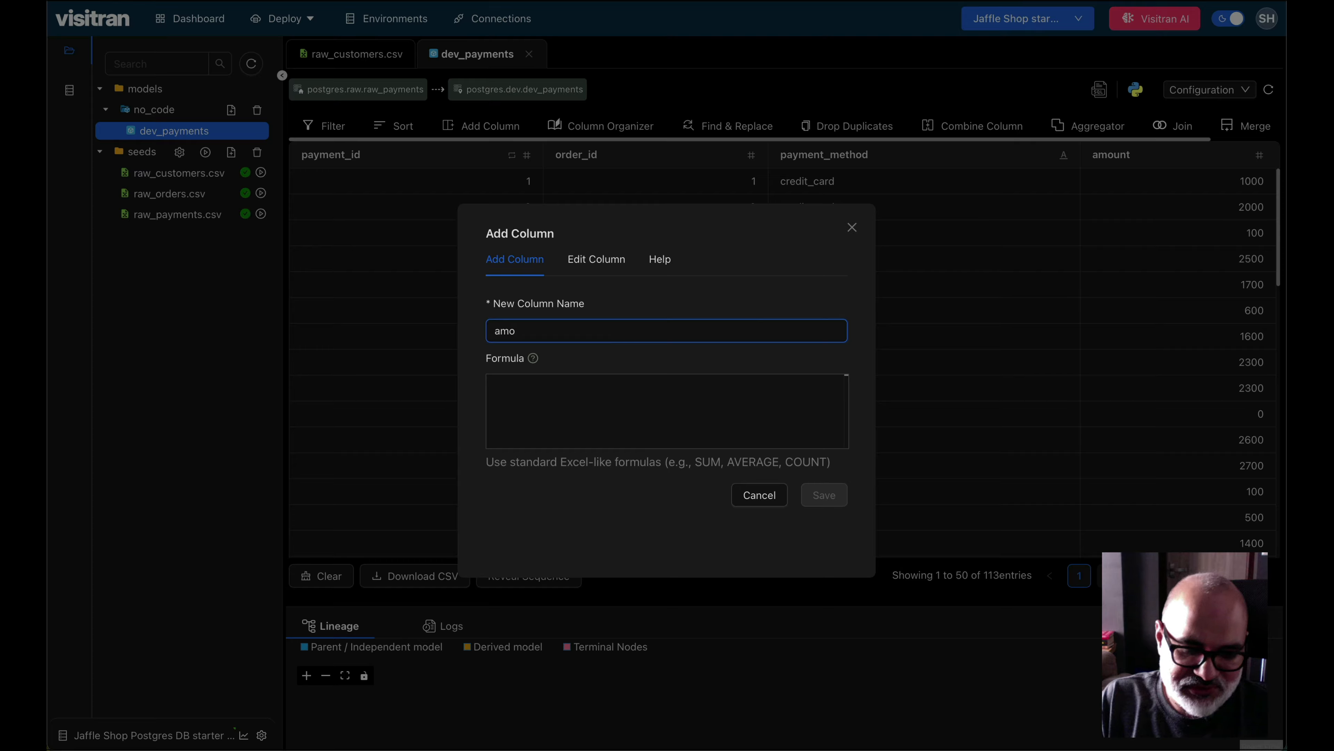
text(unt_in)
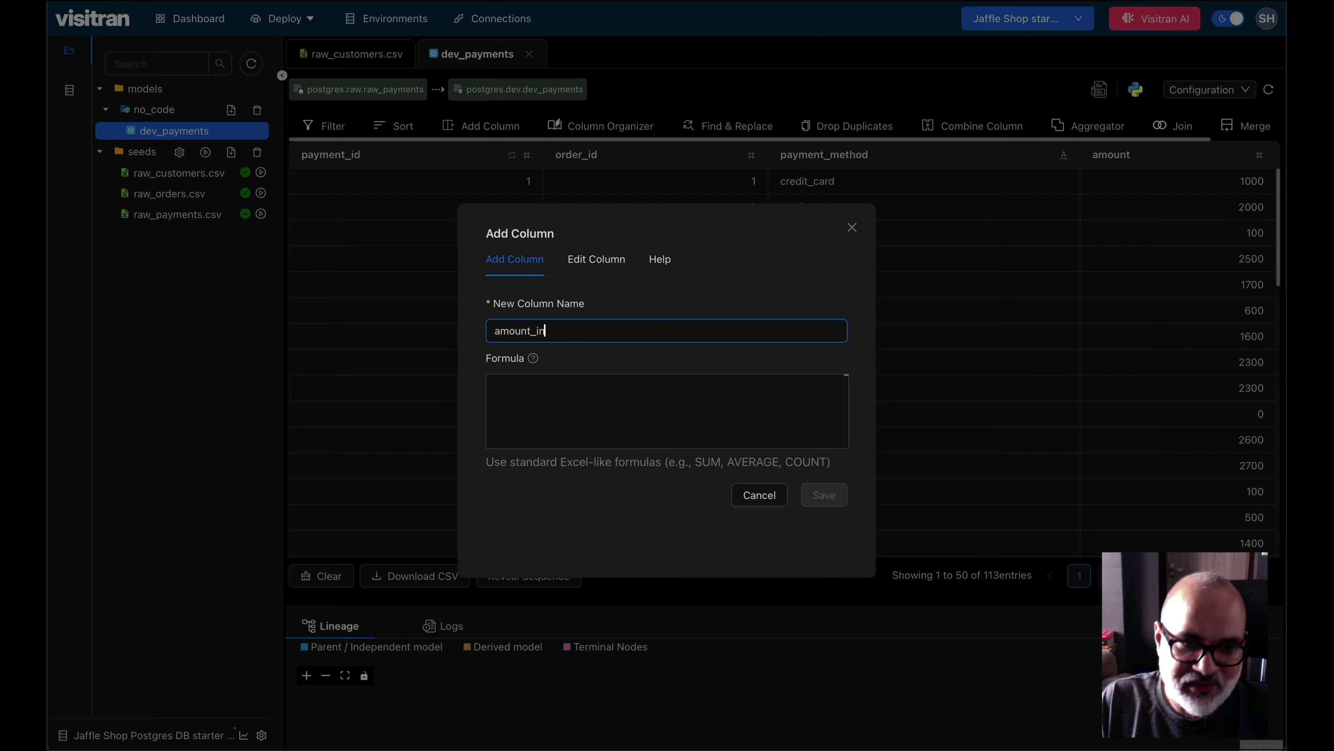
text(_dollars)
Step: Set the amount_in_dollars column's formula to QUOTIENT(amount, 100) and save the column
click(676, 405)
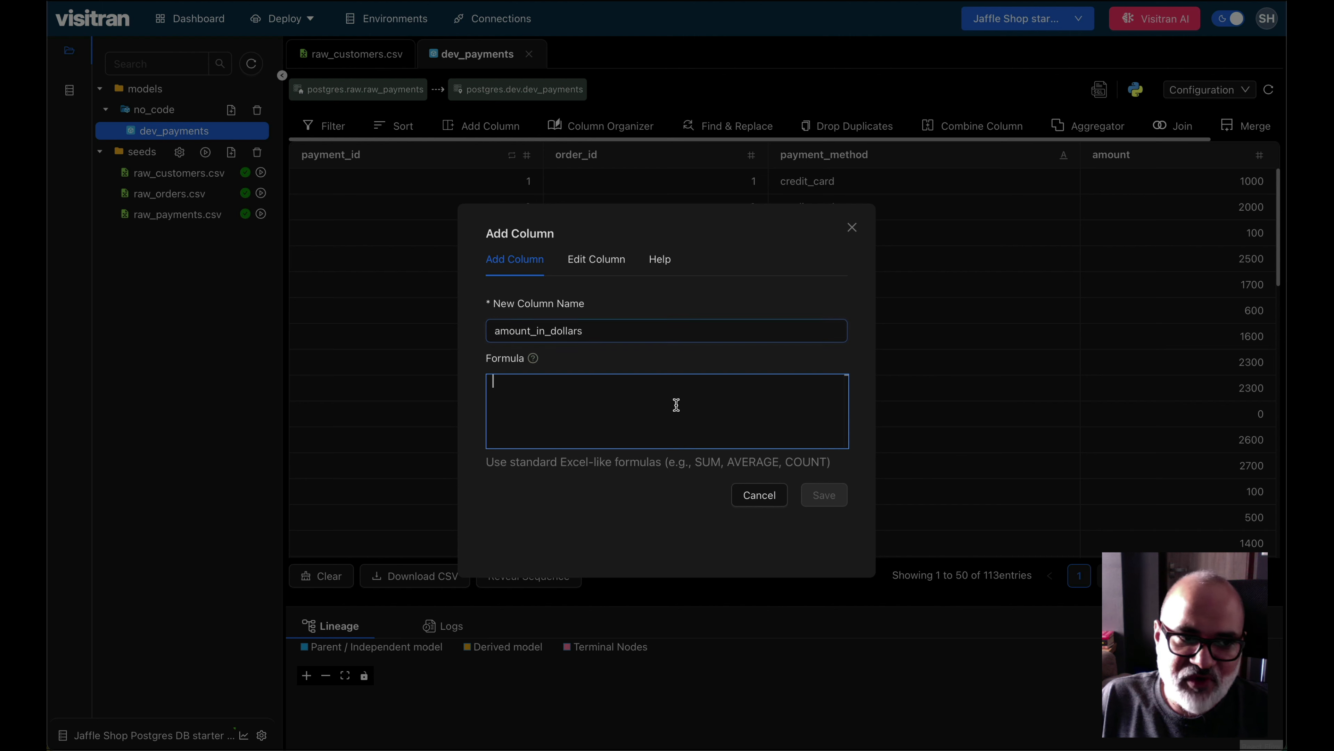
text(QUOTIENT)
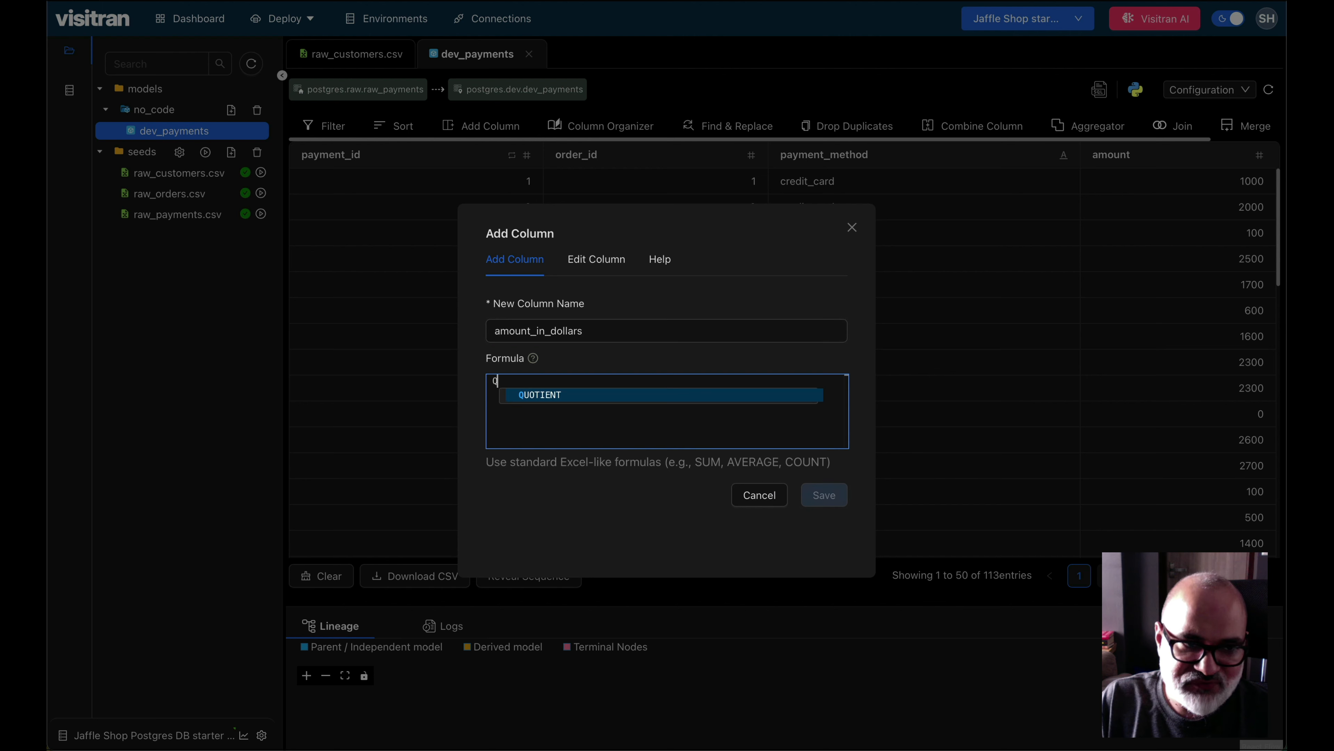
key(Return)
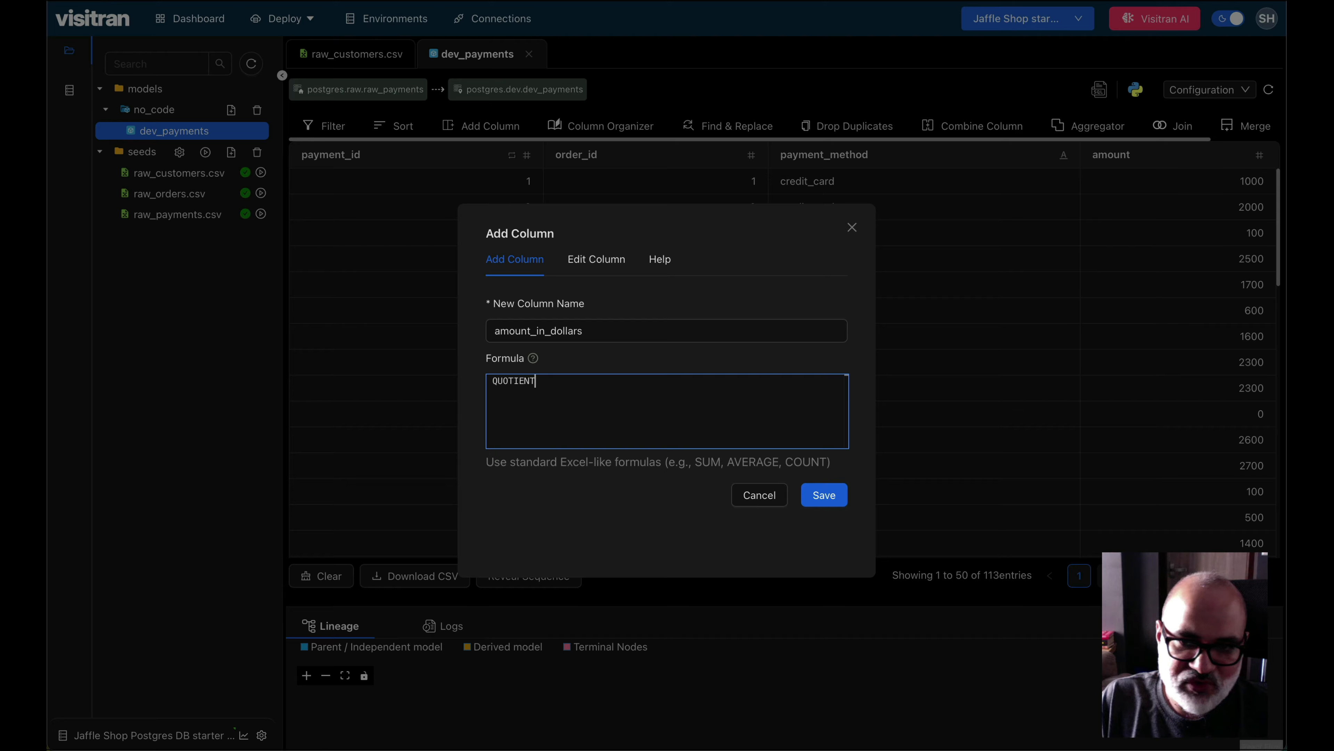
text((am)
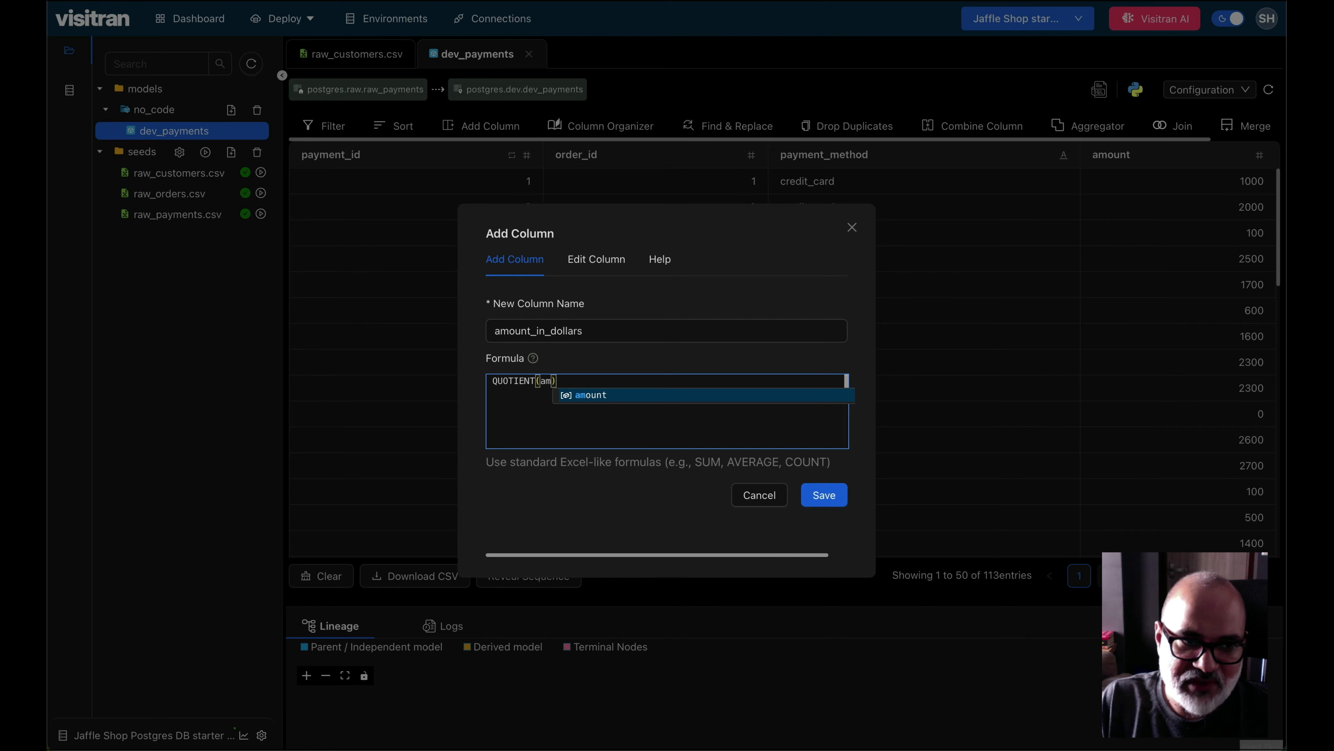
key(Return)
text(, )
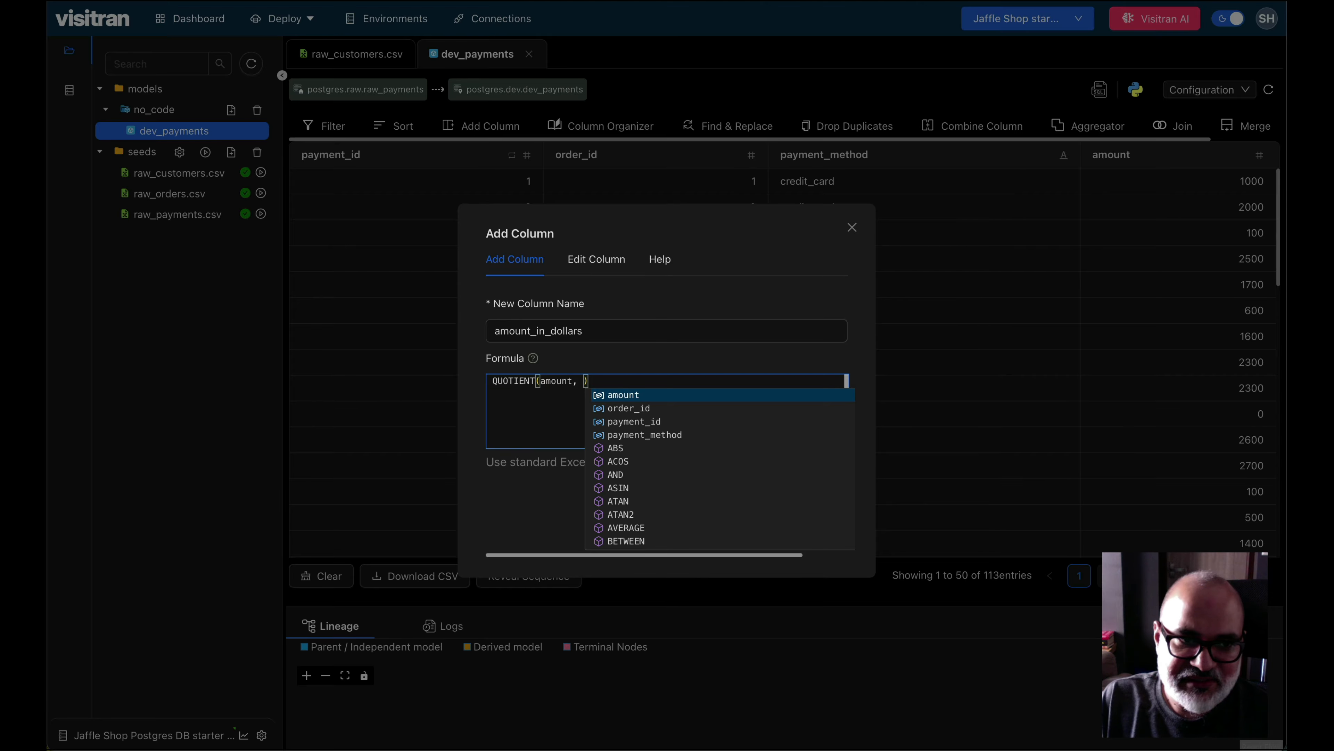
text(100)
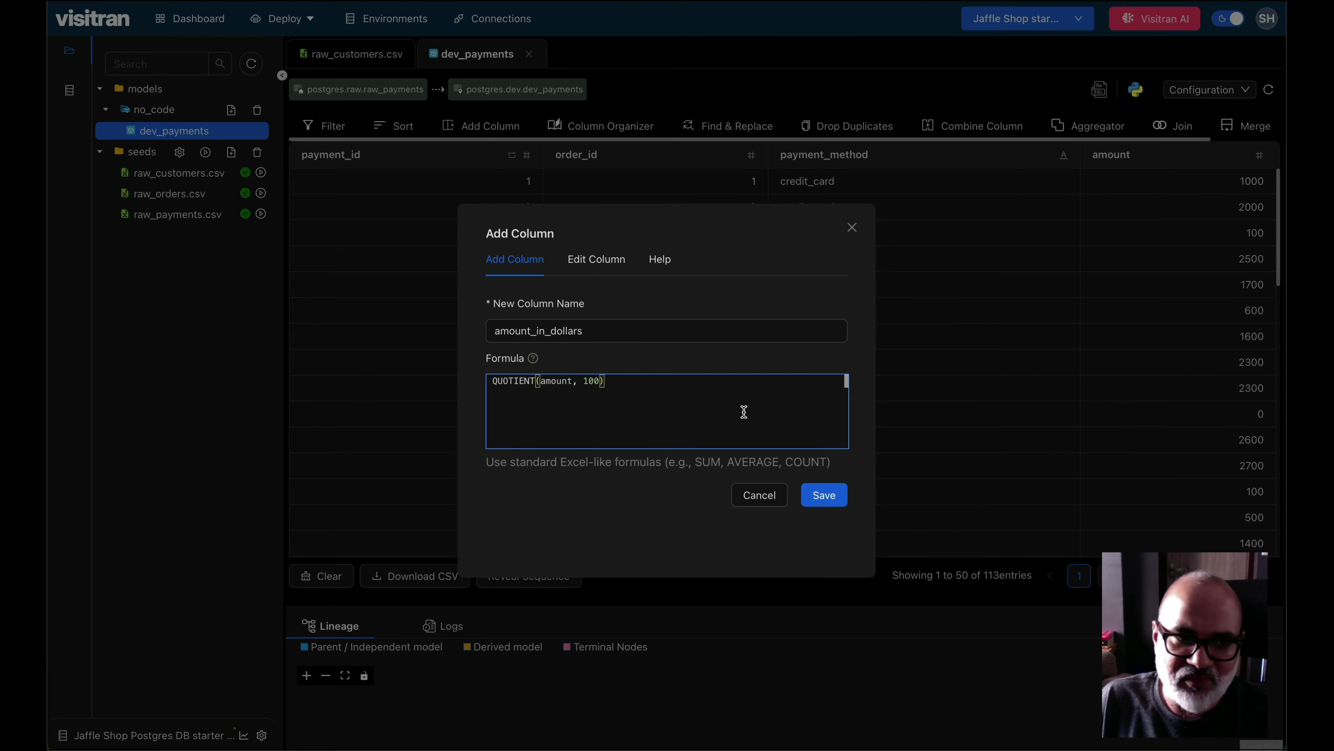
click(823, 496)
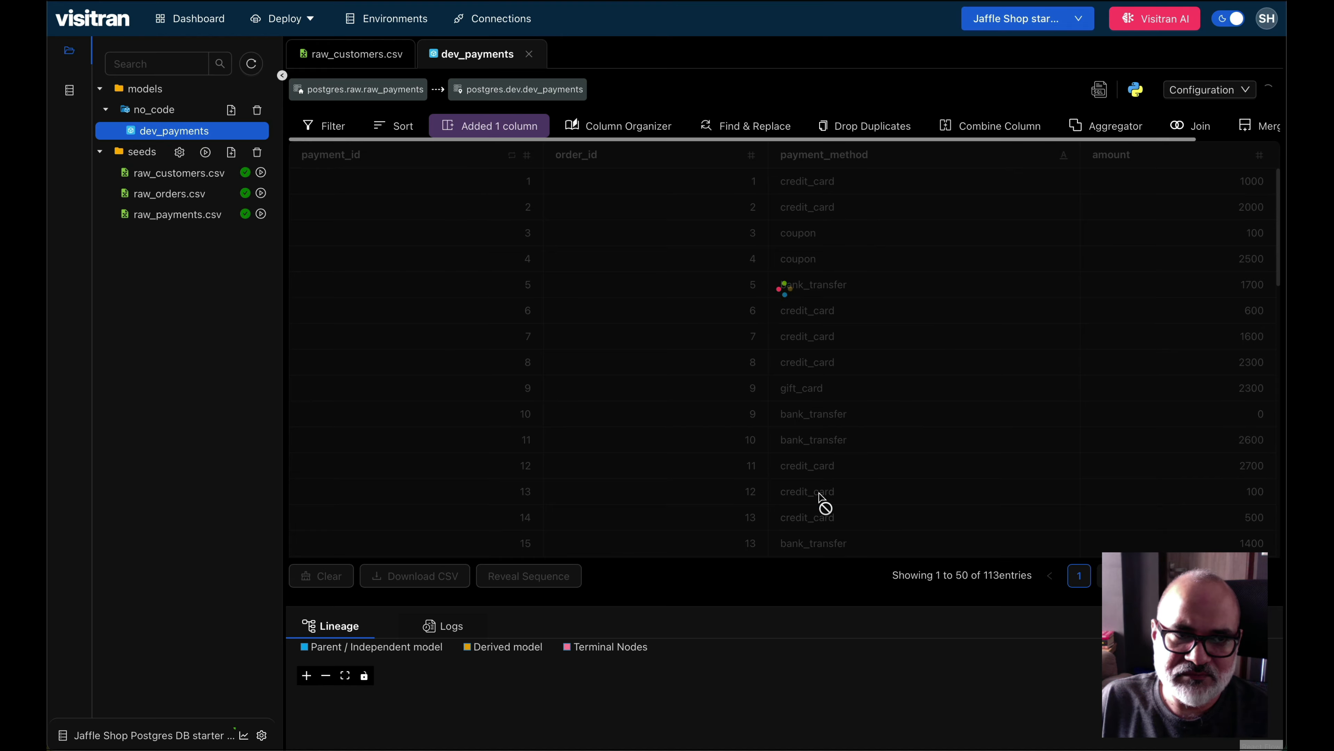
Step: Review the amount_in_dollars values and formula, open the column's edit settings for inspection, and close them without changes
scroll(1039, 289, down, 3)
scroll(1040, 310, up, 3)
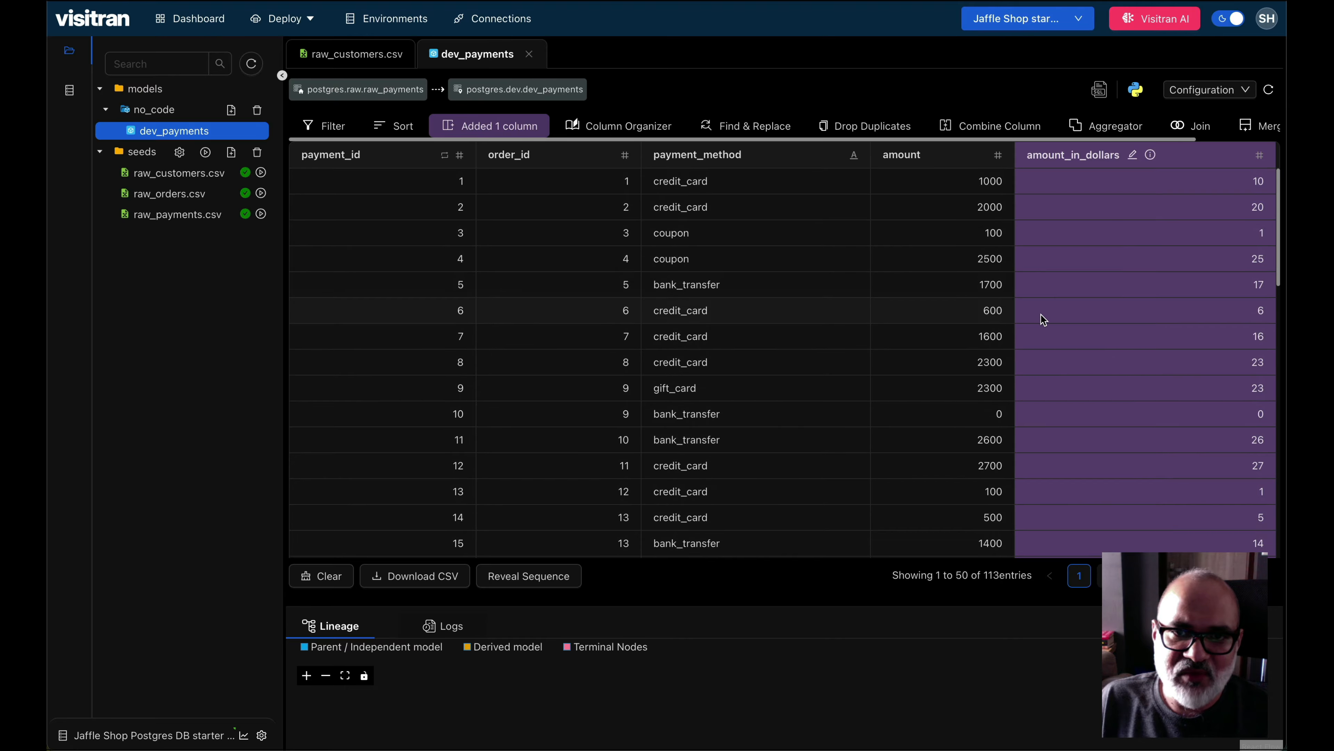
scroll(1130, 431, down, 2)
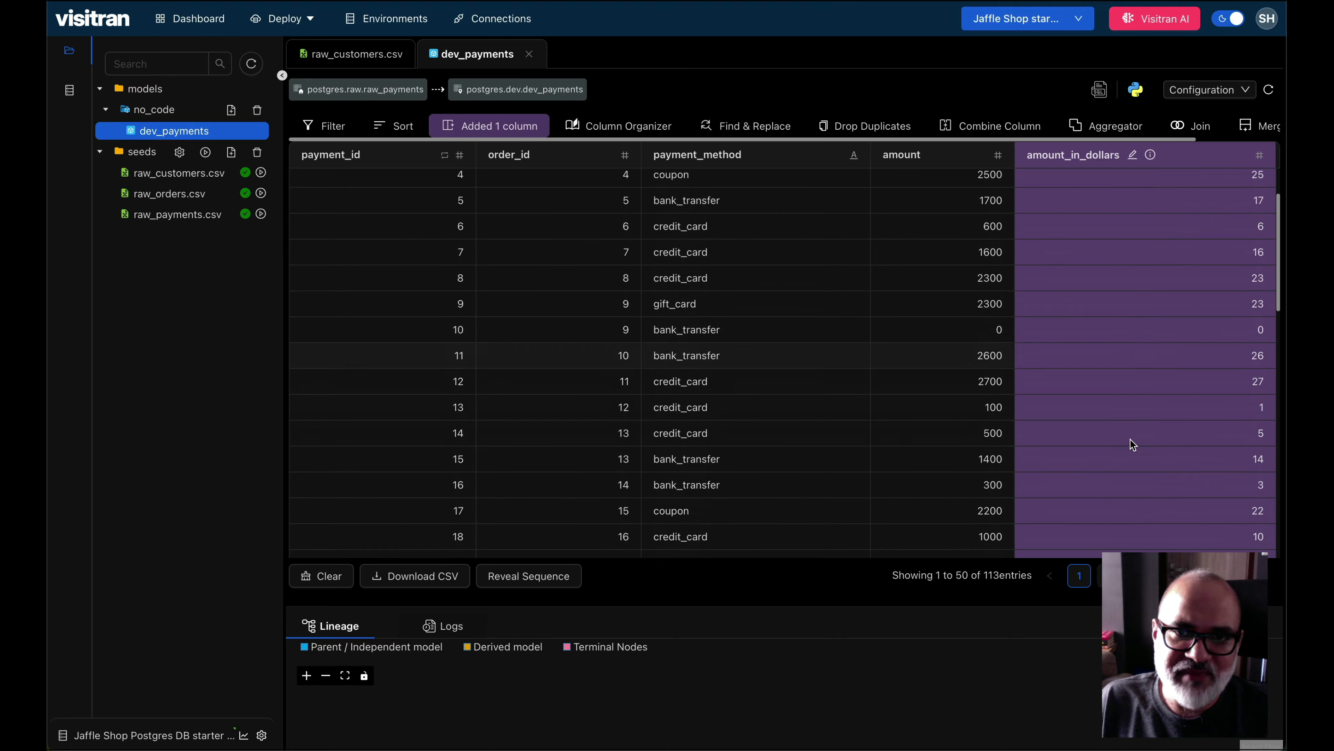
scroll(1130, 439, up, 2)
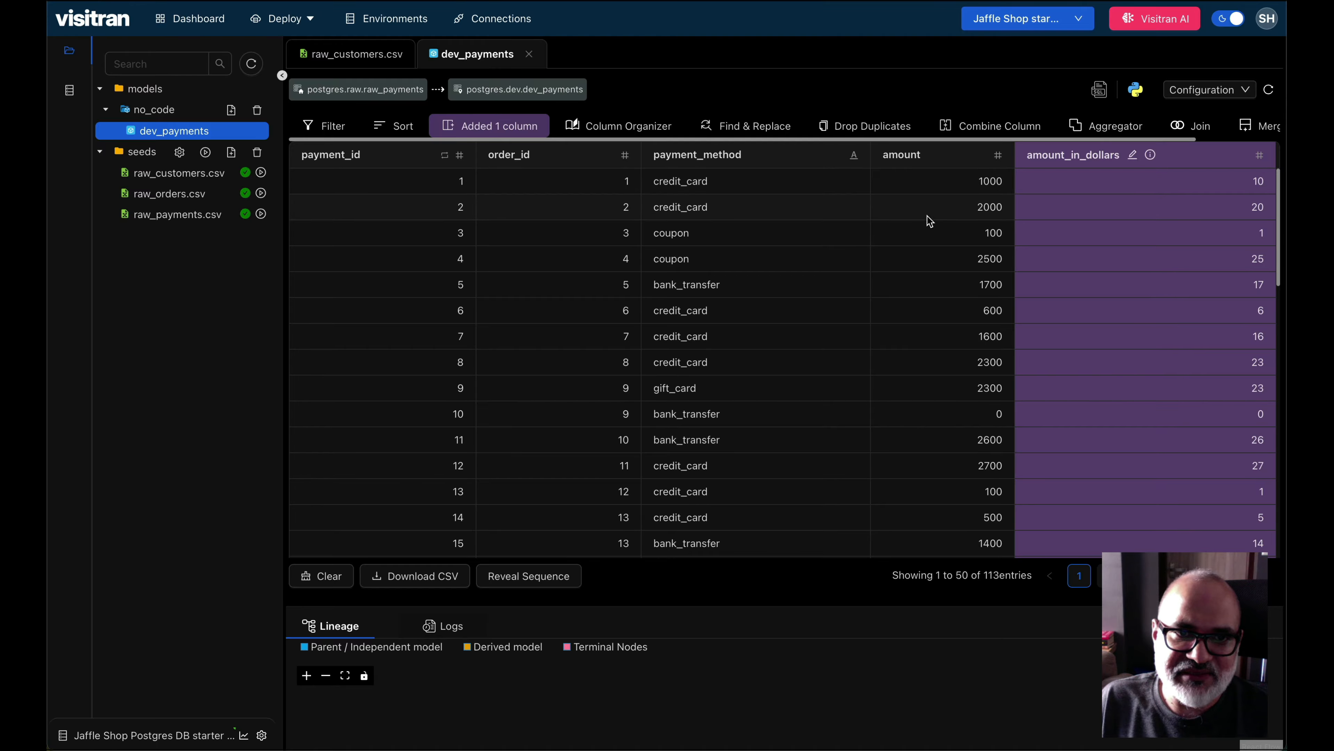
mouse_move(1151, 157)
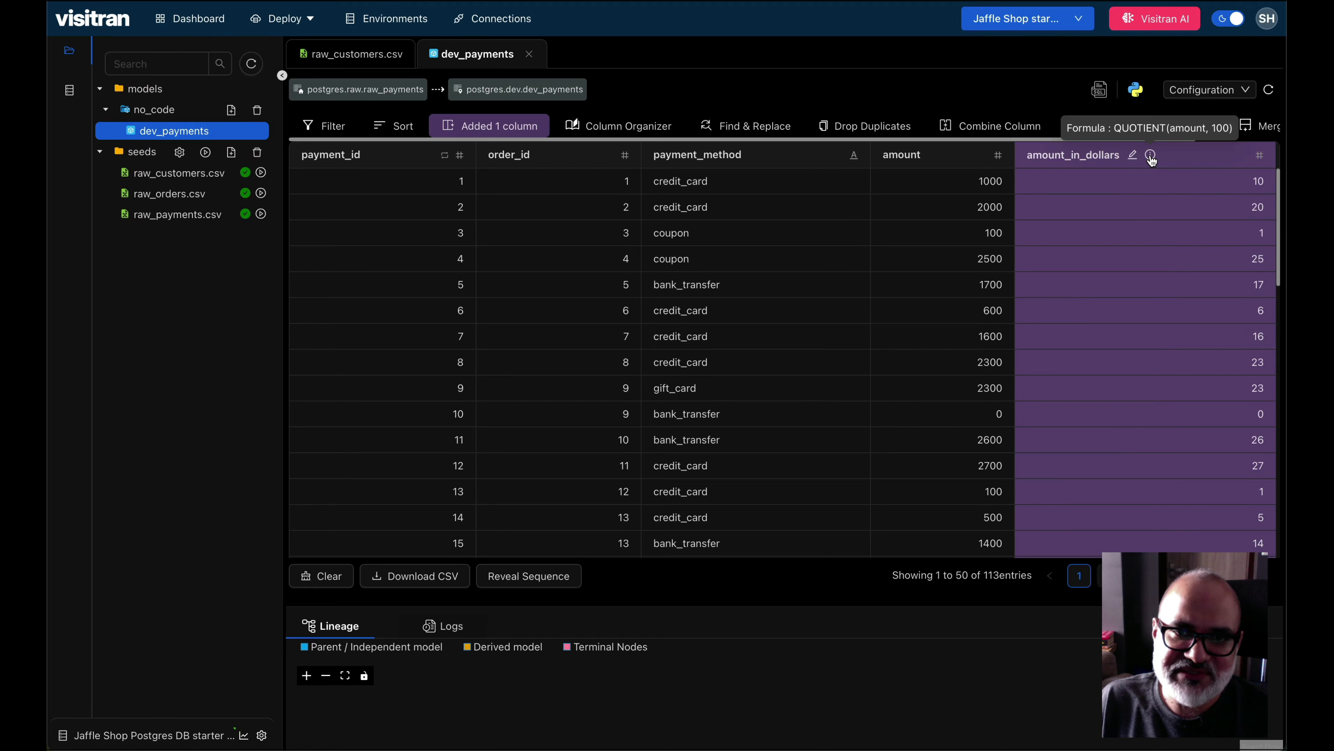
click(1133, 156)
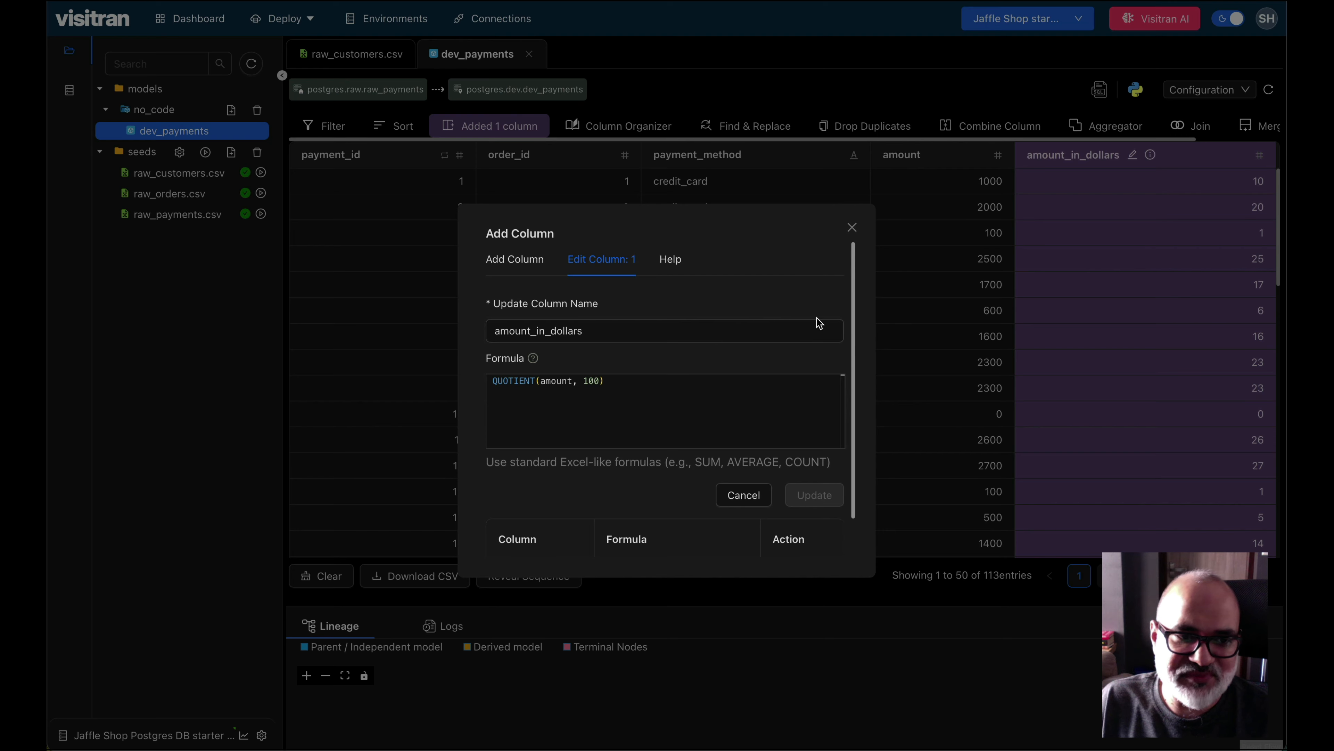
scroll(727, 473, down, 1)
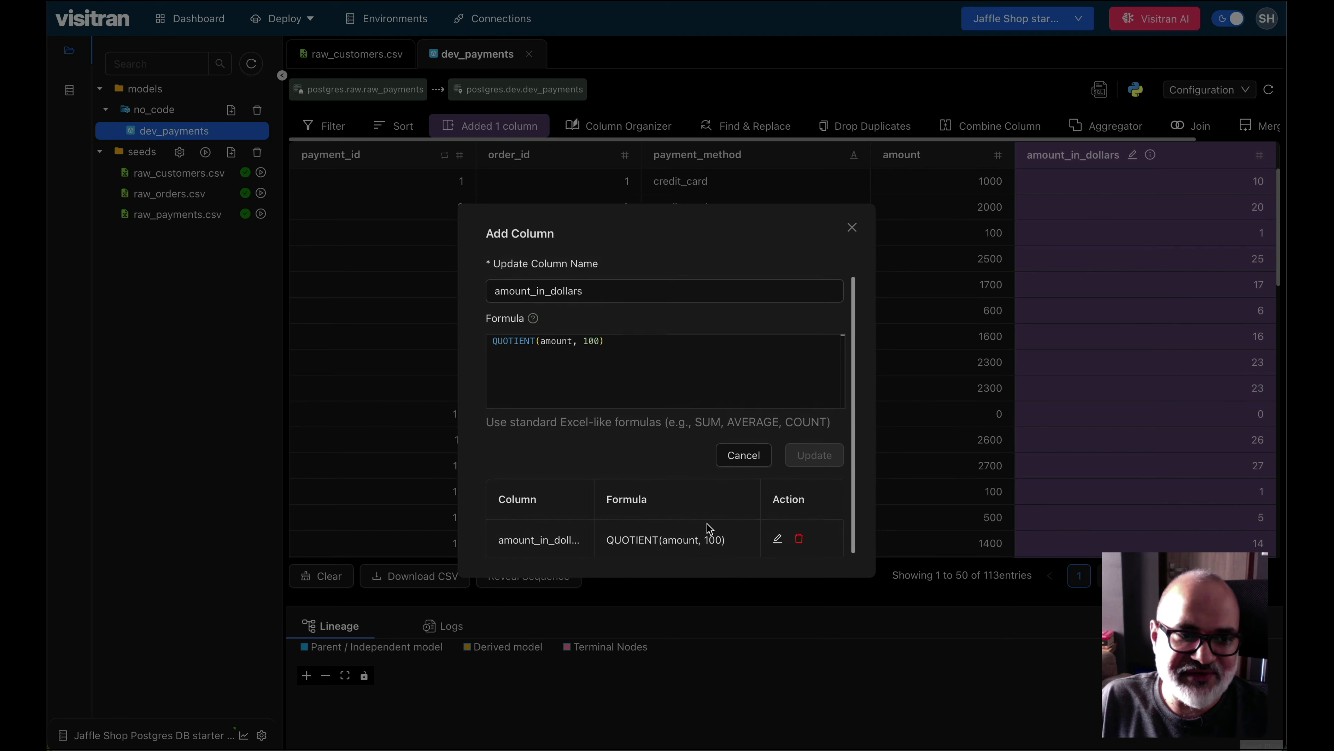
scroll(707, 530, up, 1)
click(852, 227)
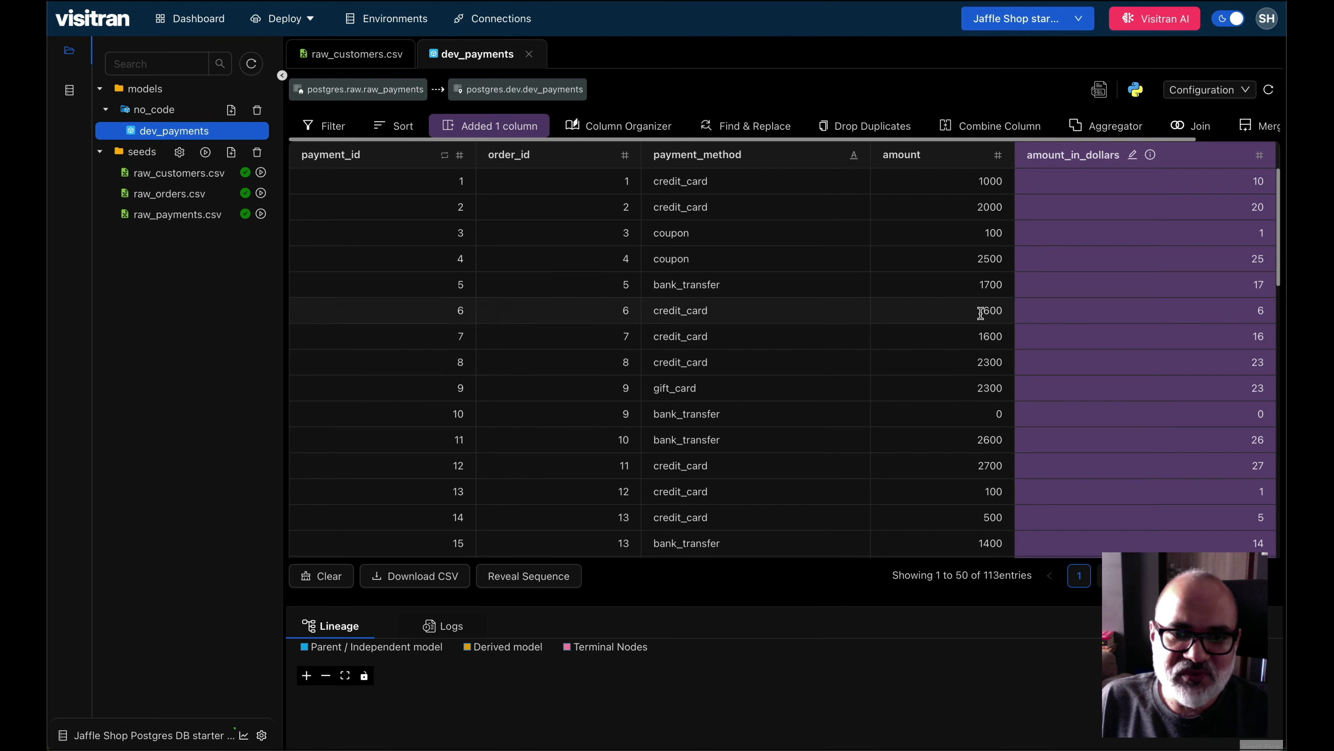
scroll(921, 358, down, 2)
scroll(921, 358, up, 2)
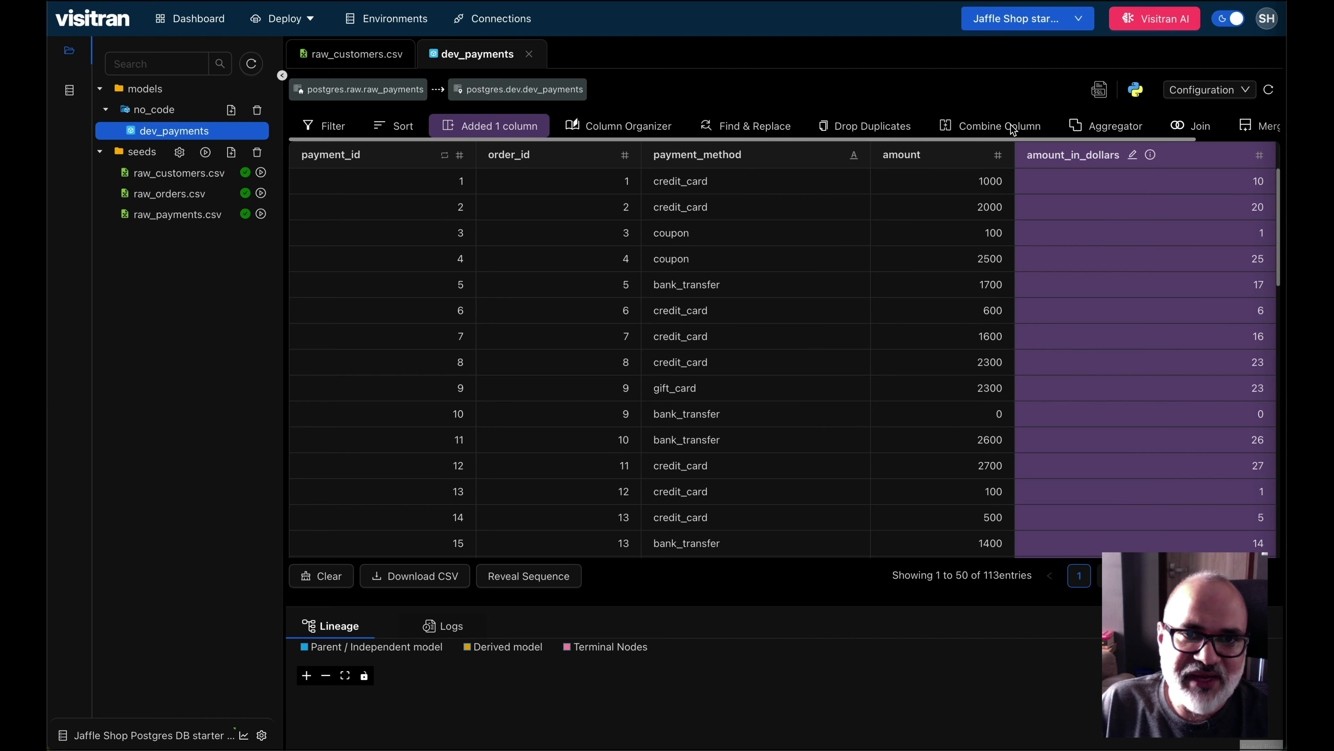
scroll(641, 129, right, 2)
scroll(641, 128, left, 2)
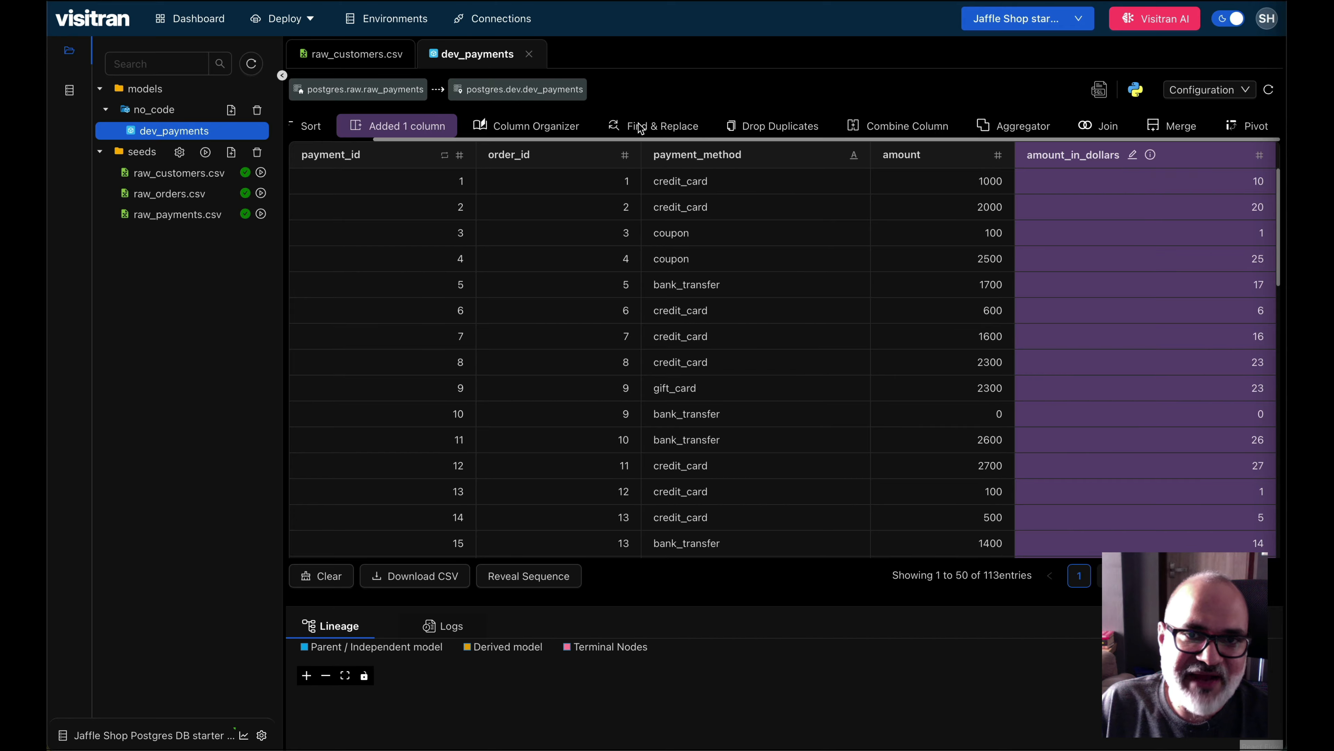
scroll(640, 128, right, 2)
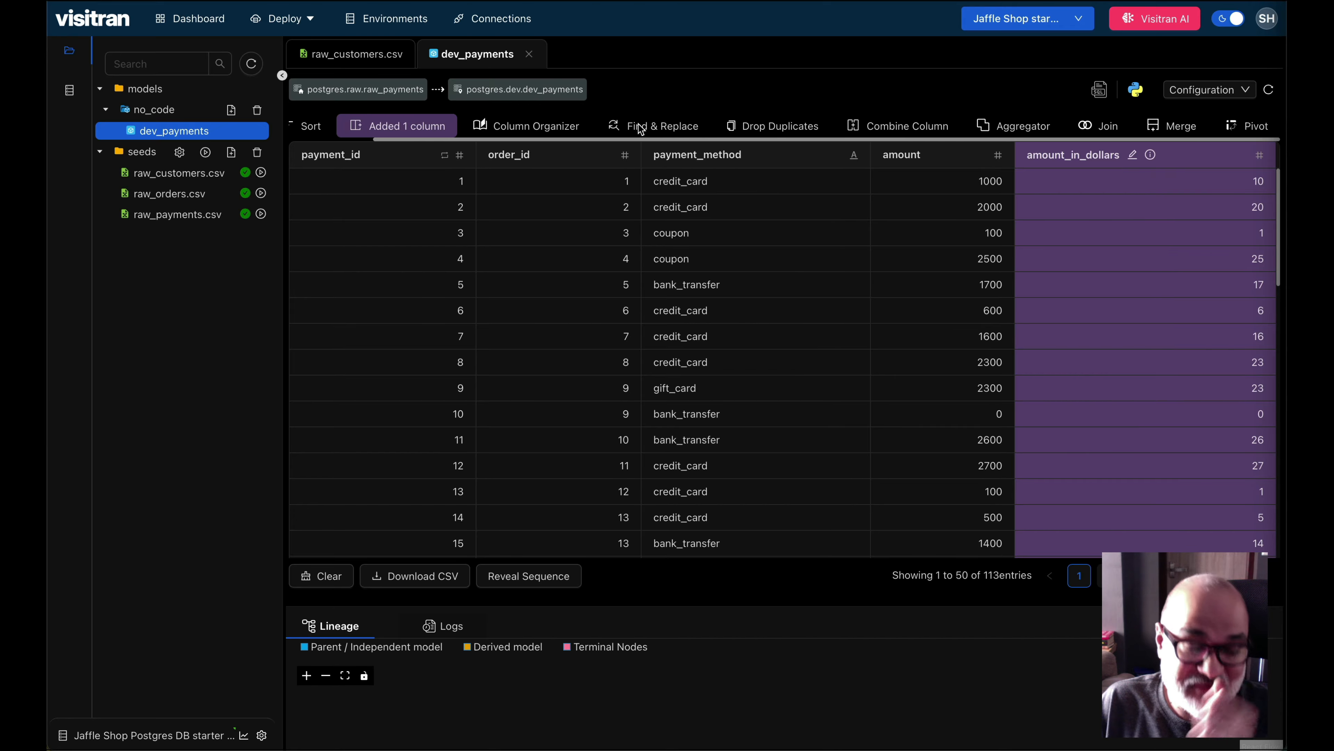
scroll(641, 128, left, 2)
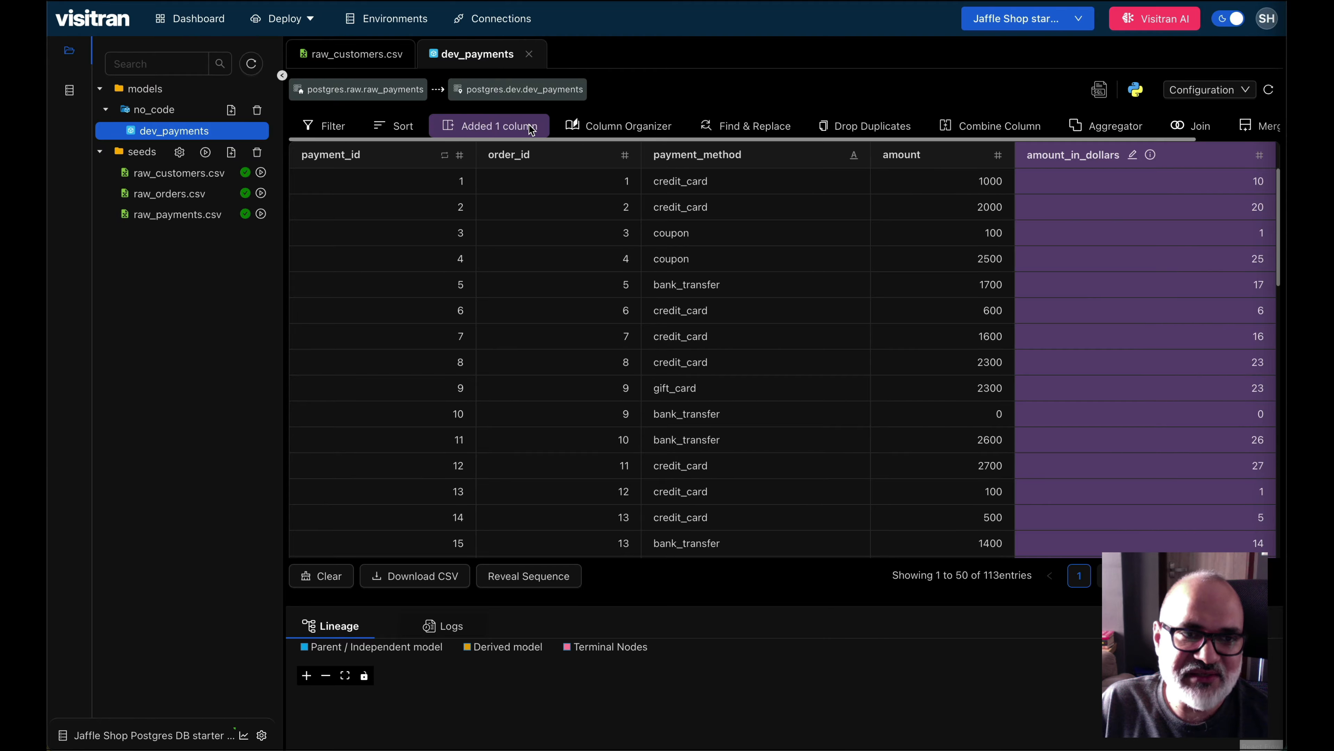
scroll(1076, 183, down, 2)
scroll(1076, 184, up, 2)
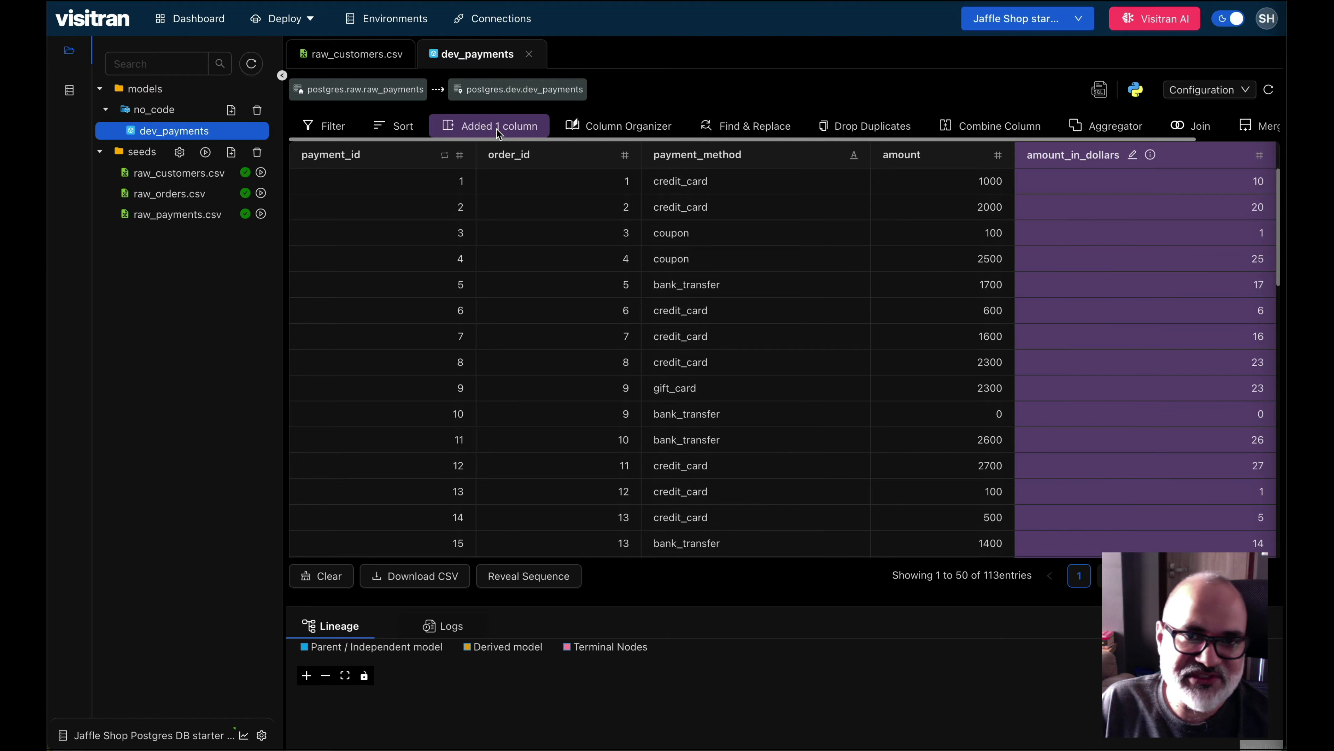
Step: Show the generated SQL query for dev_payments and examine the payment_id alias on the id column
click(1099, 90)
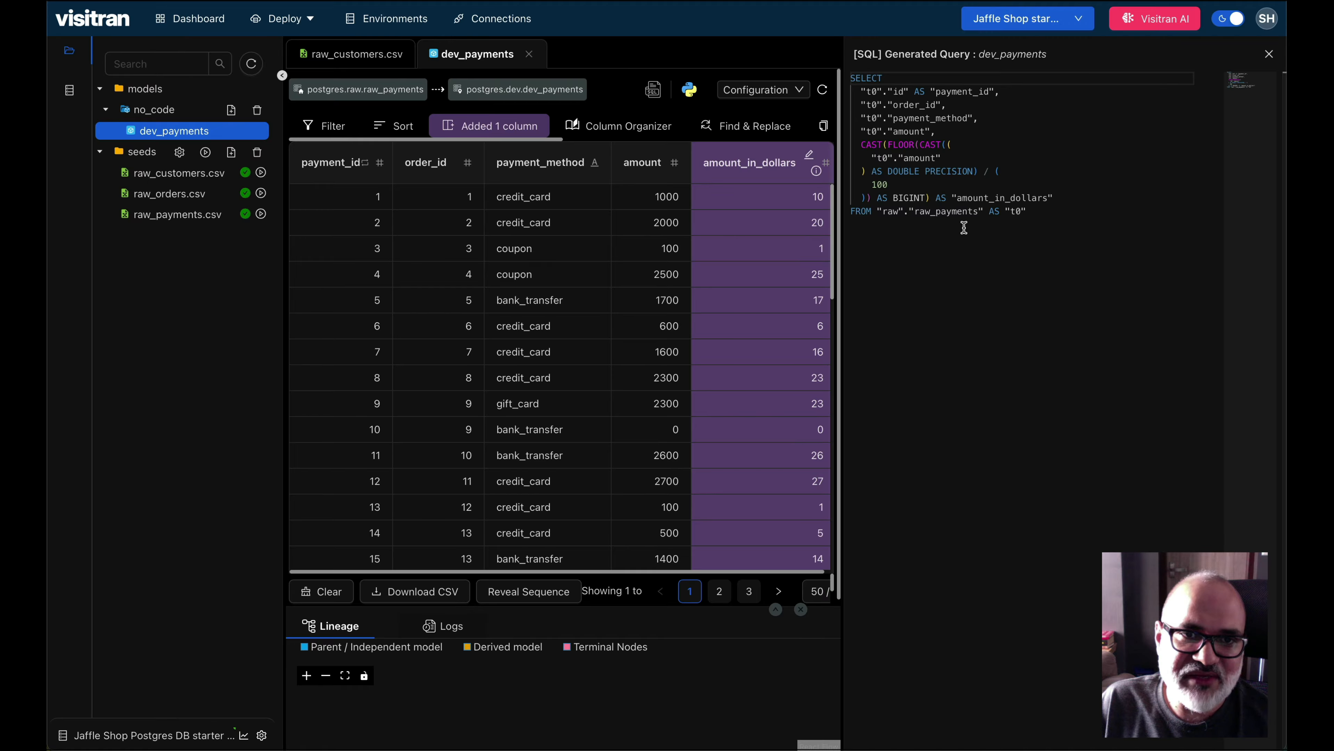
drag(914, 91, 996, 92)
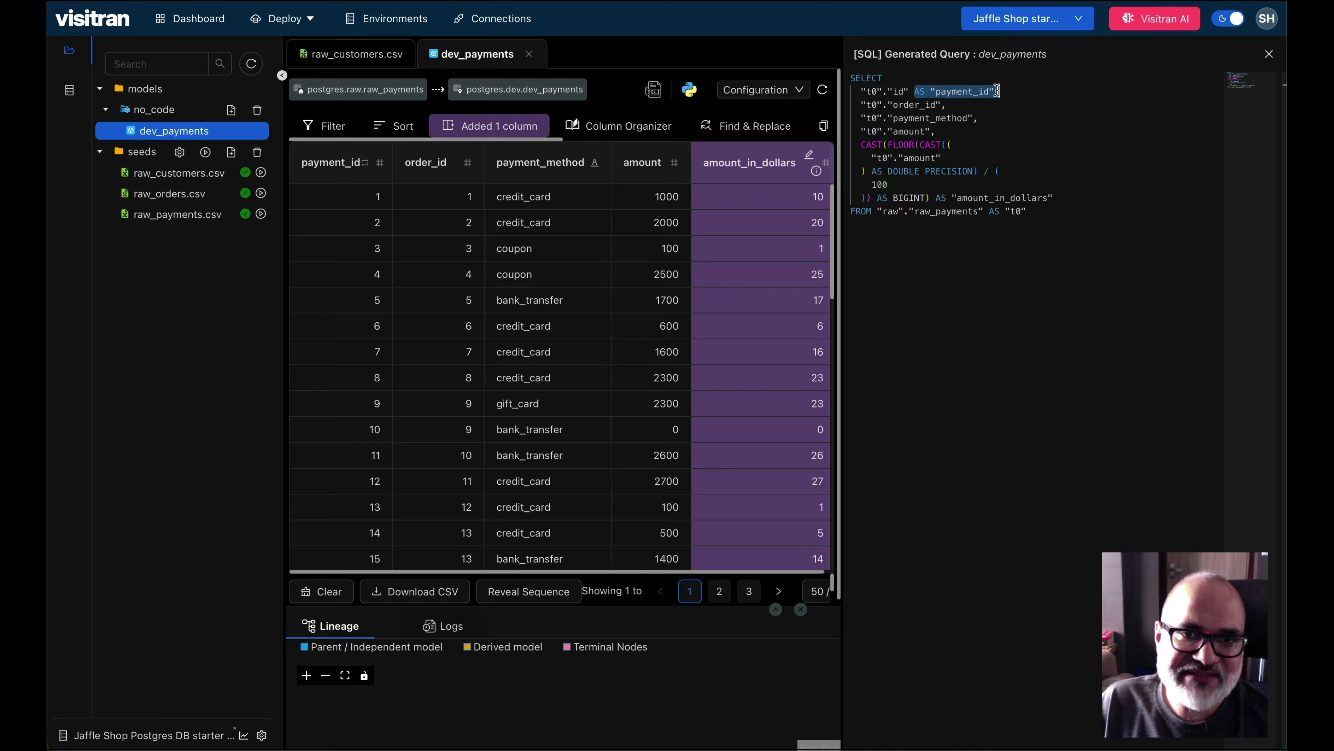
click(998, 130)
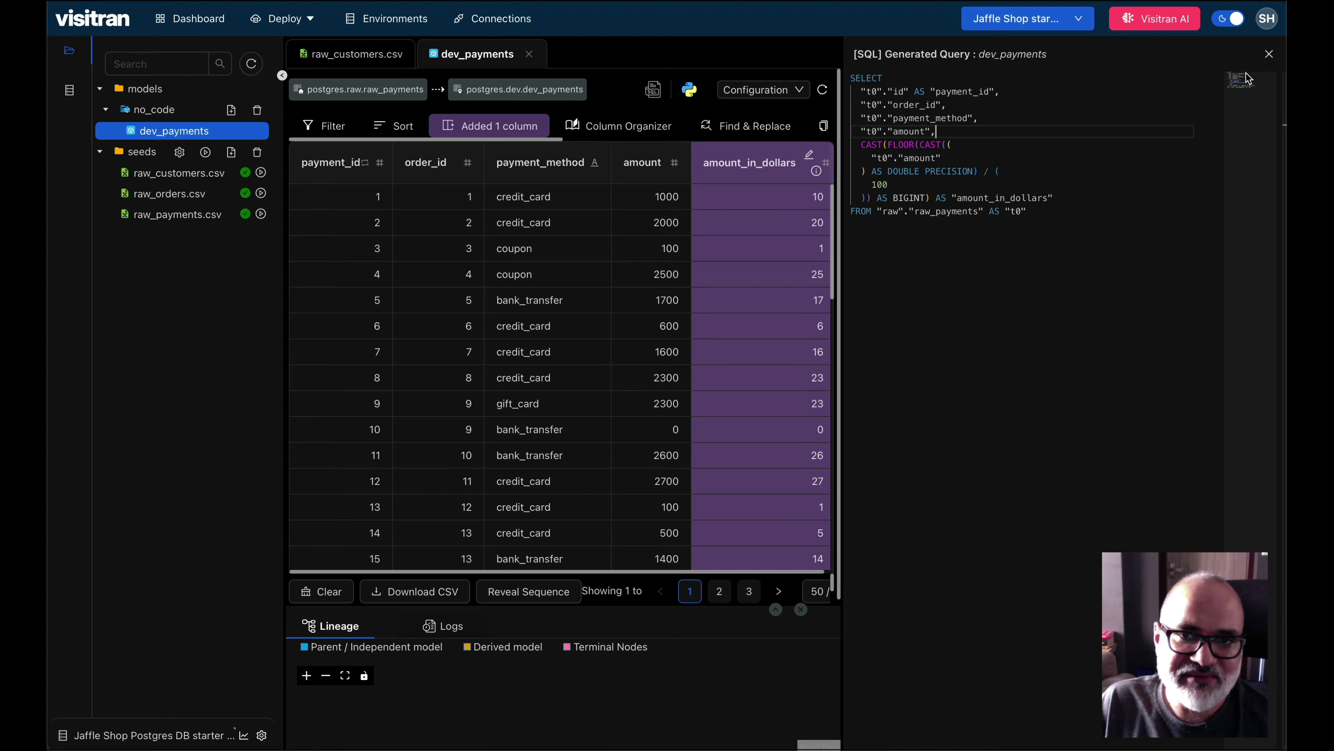
Step: Look through the generated Python code for dev_payments, return to its SQL query, and close the code view
click(689, 89)
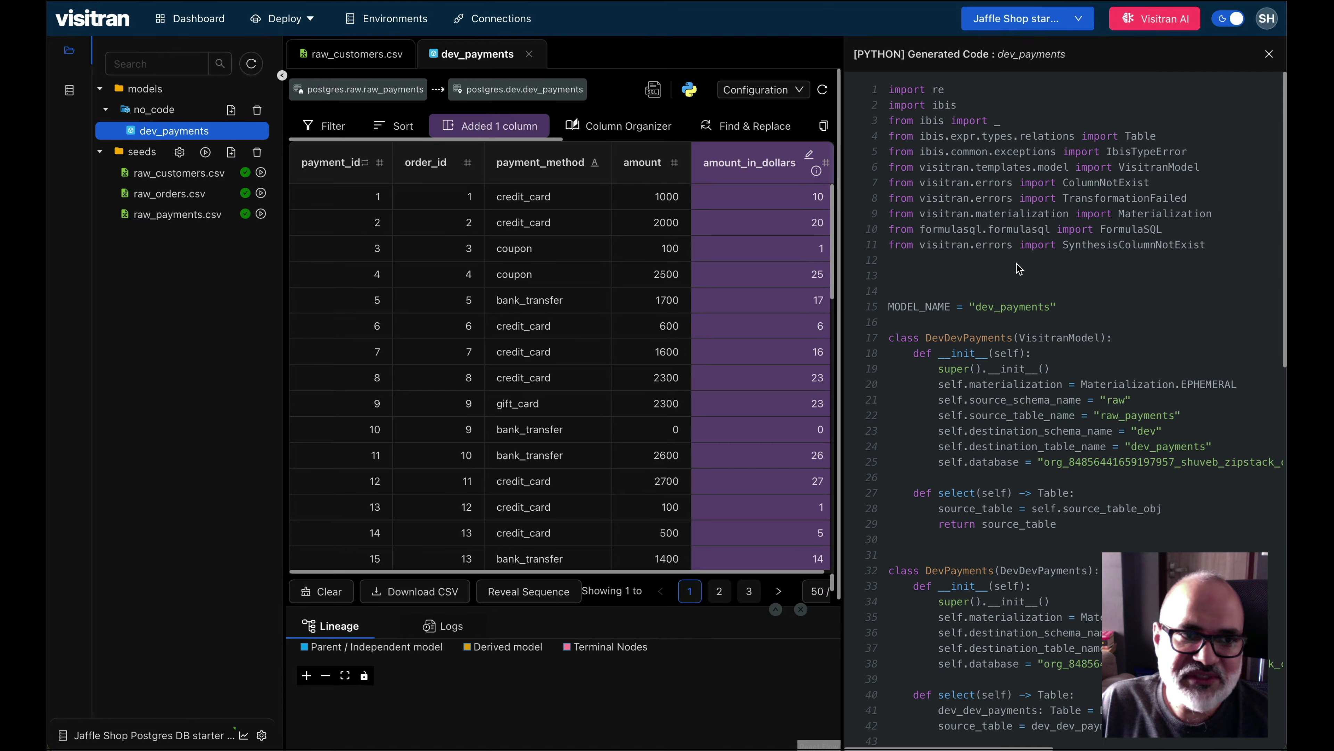
scroll(1020, 269, down, 10)
scroll(998, 237, up, 10)
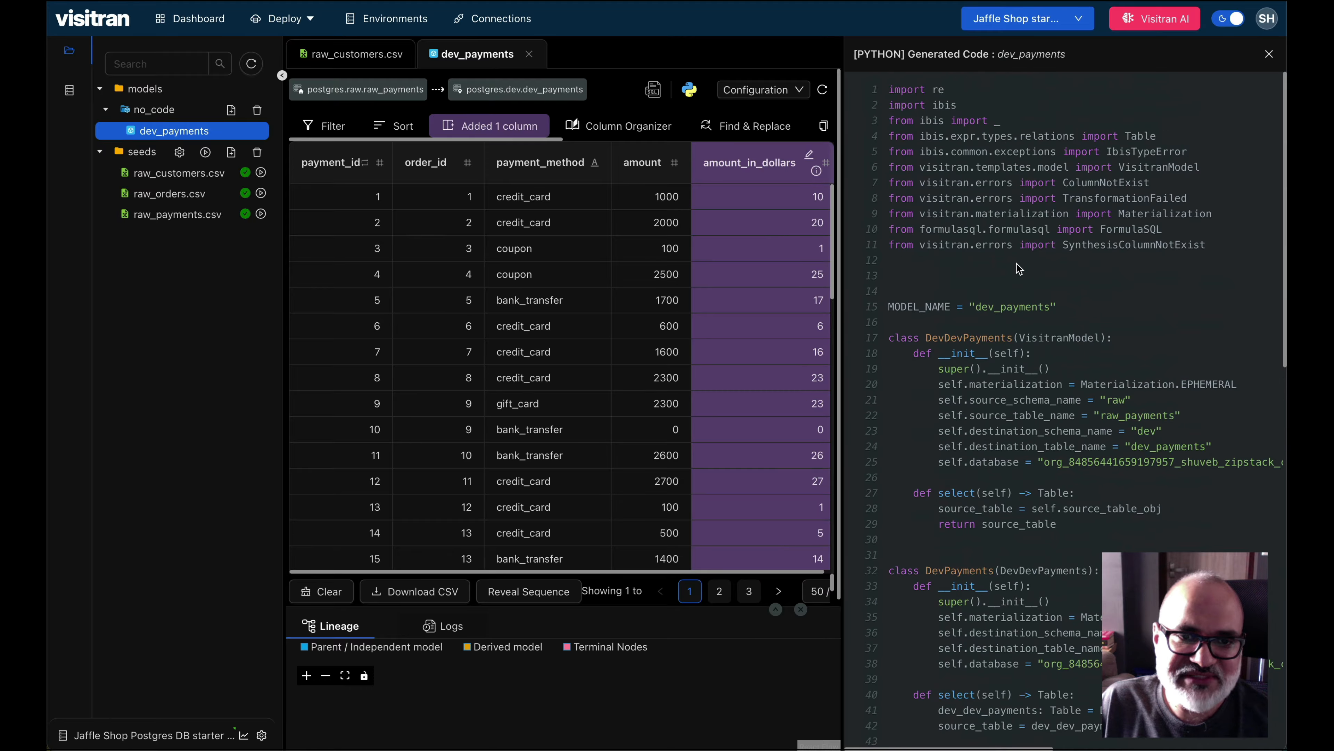
click(653, 90)
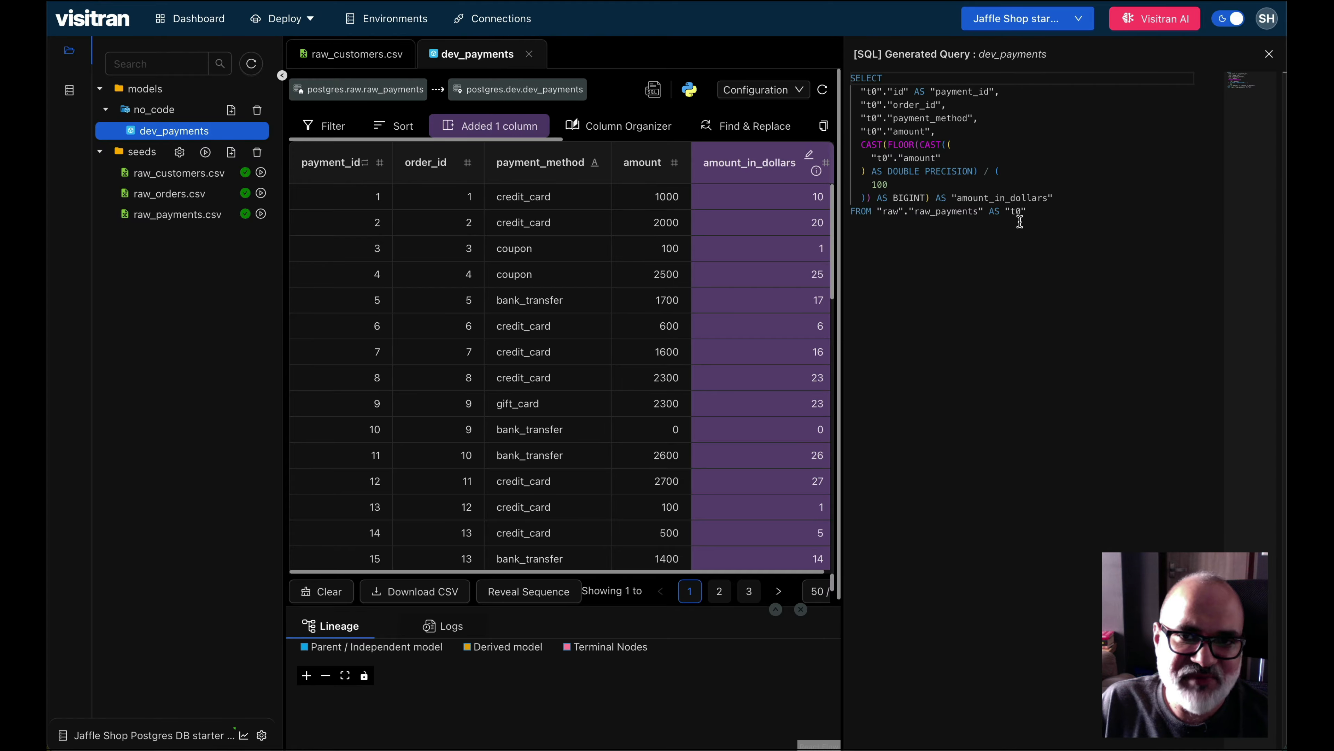
click(1270, 55)
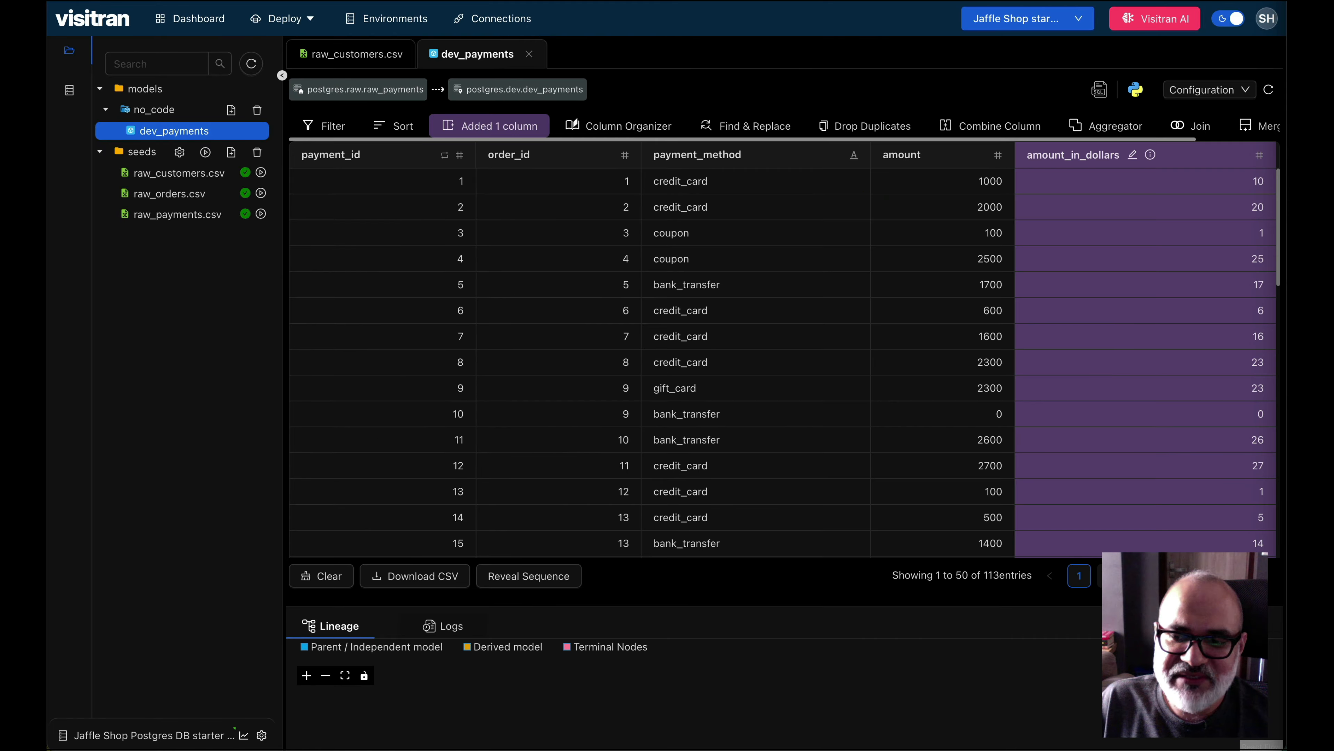